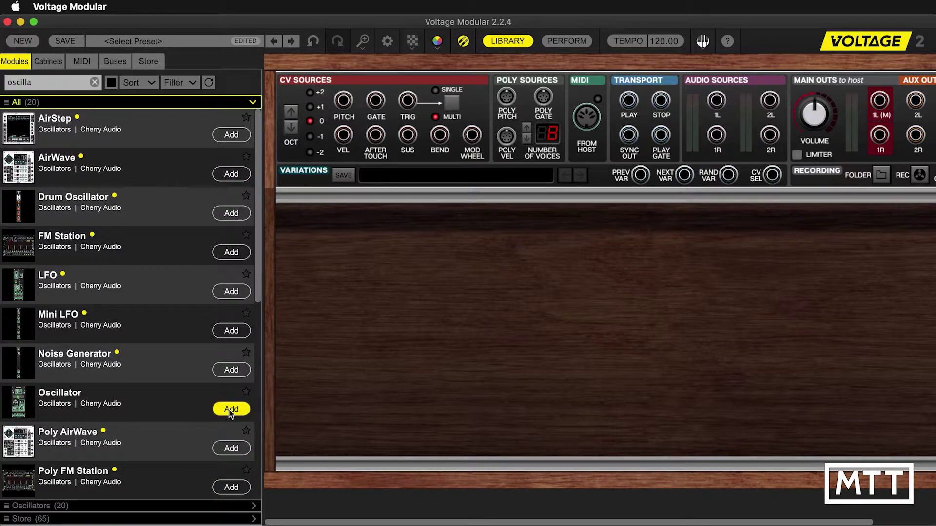
Search the library for 'oscill', add the Cherry Audio Oscillator, and close the library.
{"action": "double_click", "coordinate": [49, 82]}
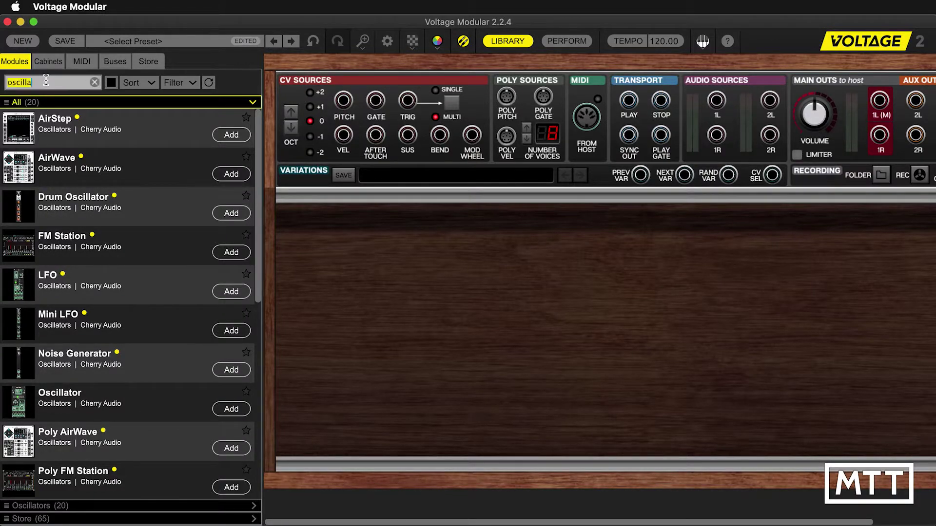
{"action": "type", "text": "oscill"}
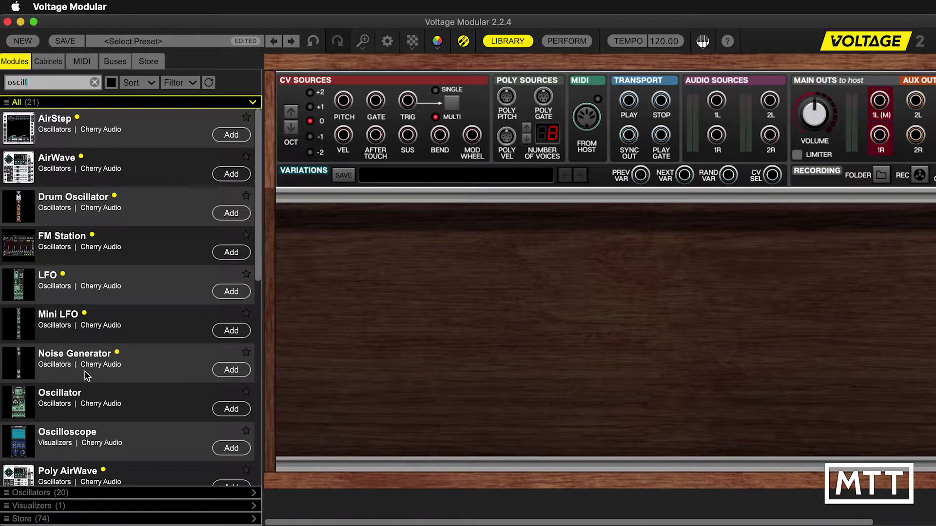
{"action": "left_click", "coordinate": [231, 409]}
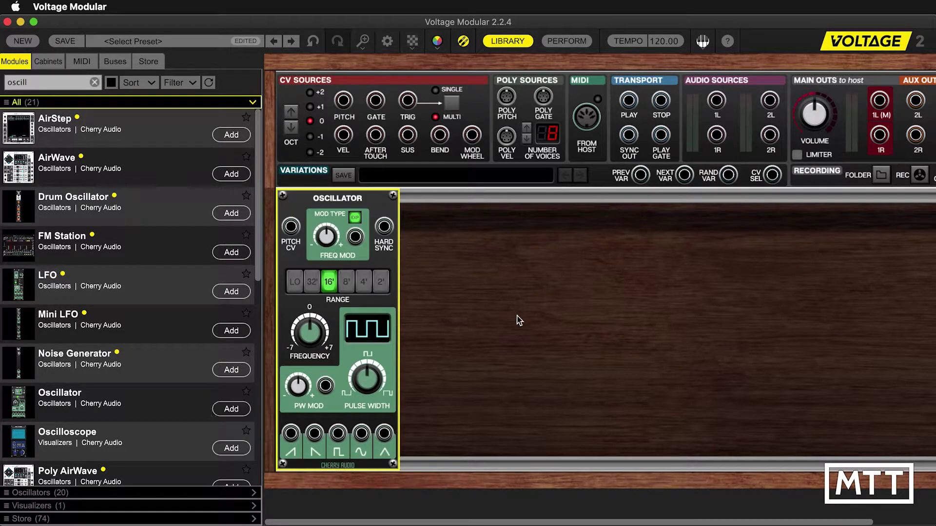
{"action": "left_click", "coordinate": [506, 41]}
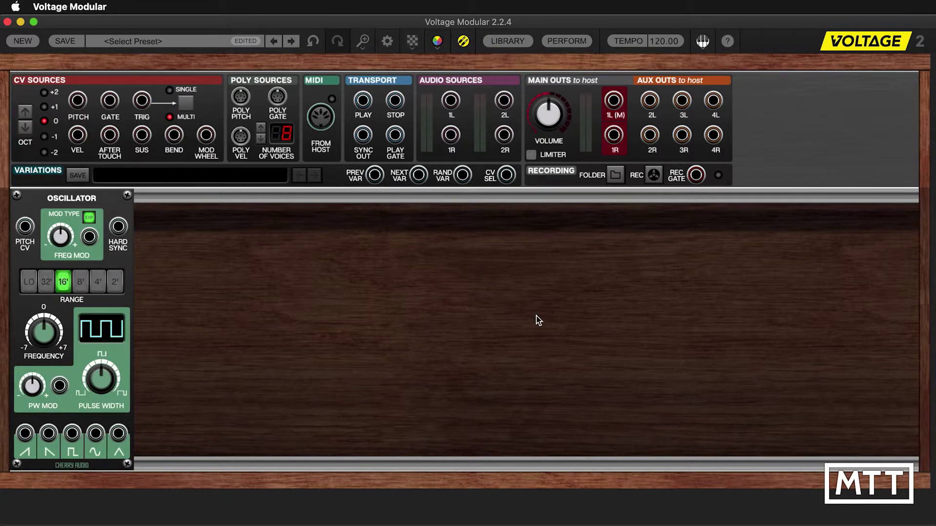
Lower Main Out volume to about -7.4 dB, then patch and unpatch a square-to-1L trial cable.
{"action": "left_click_drag", "start_coordinate": [548, 115], "coordinate": [535, 174]}
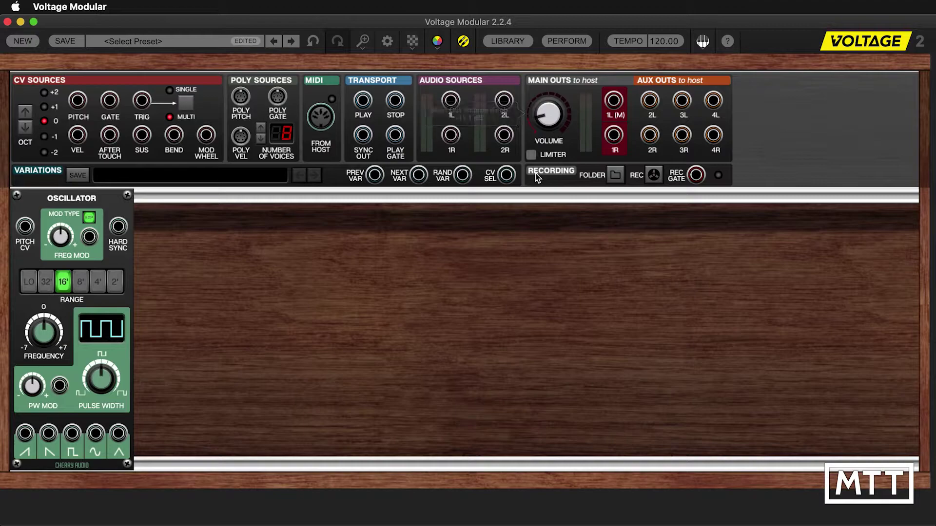
{"action": "left_click", "coordinate": [71, 436]}
{"action": "left_click_drag", "start_coordinate": [71, 436], "coordinate": [613, 101]}
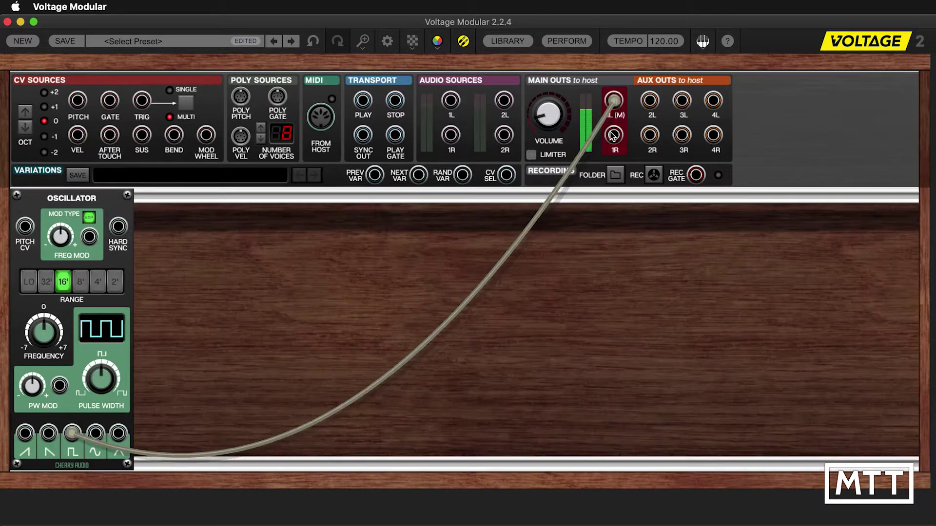
{"action": "left_click_drag", "start_coordinate": [614, 101], "coordinate": [606, 229]}
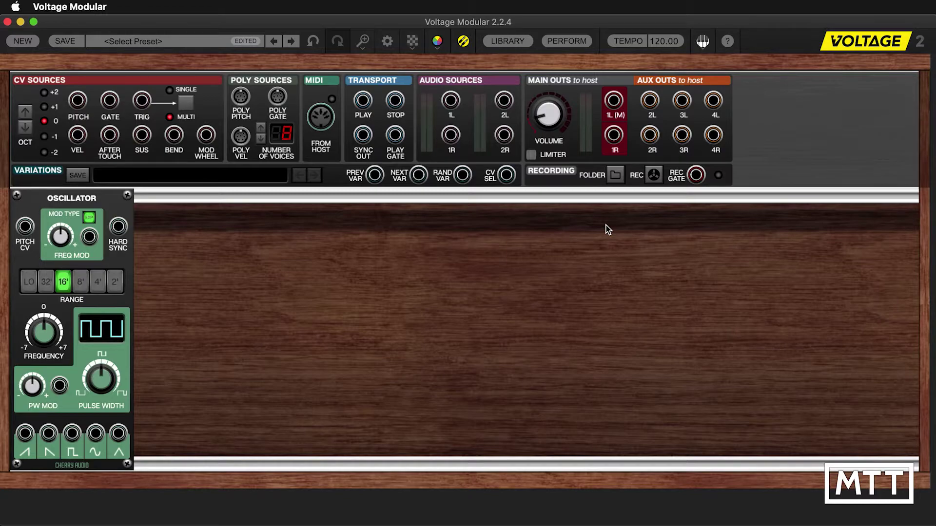
Search the library for 'amp' and add the Amplifier module to the rack.
{"action": "left_click", "coordinate": [506, 41]}
{"action": "left_click", "coordinate": [51, 86]}
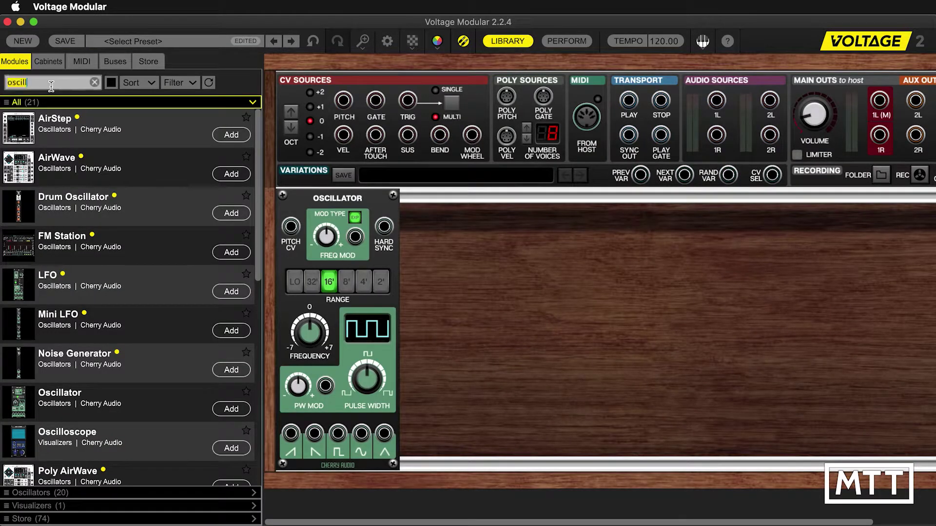
{"action": "type", "text": "amp"}
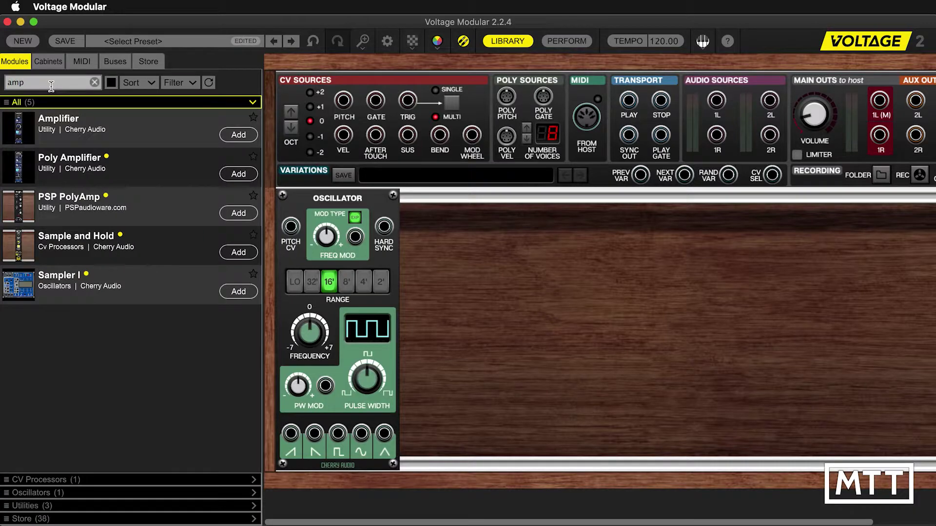
{"action": "left_click", "coordinate": [238, 134]}
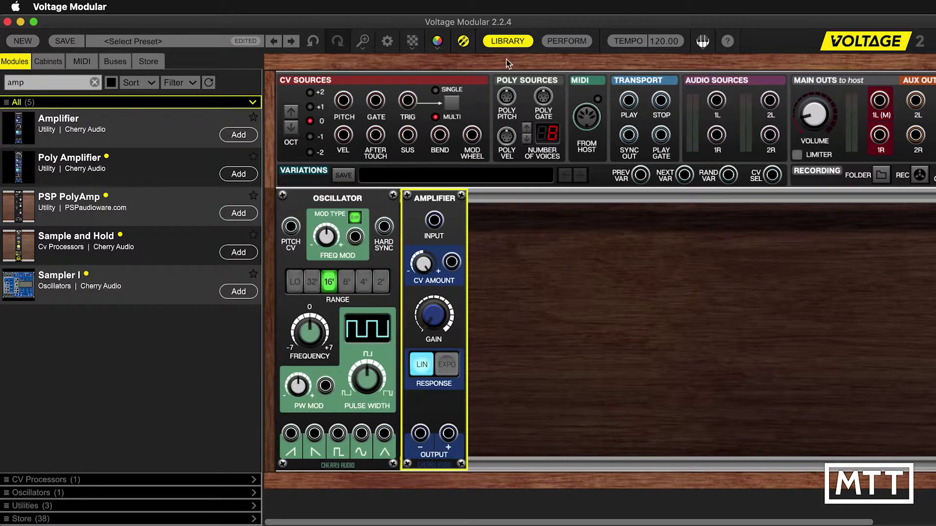
{"action": "left_click", "coordinate": [507, 41]}
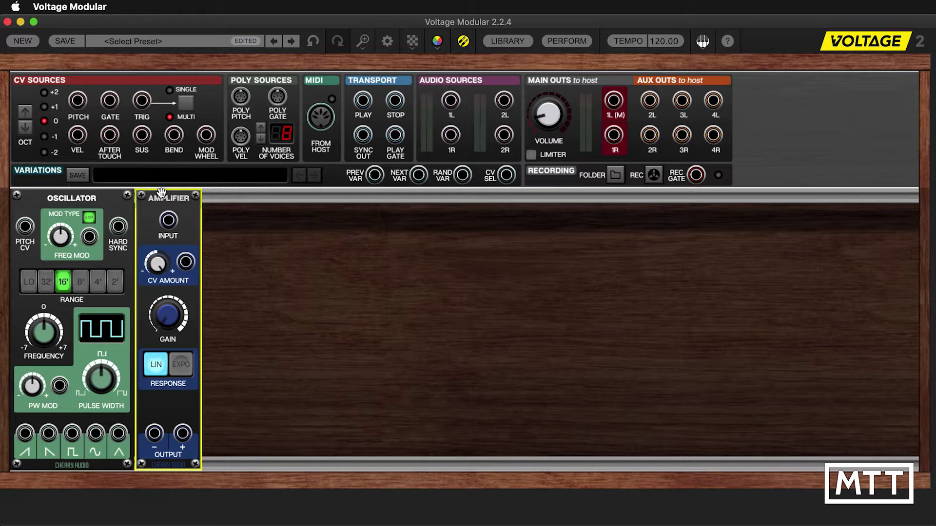
Move the Amplifier to the rack's right end, feeding it the square wave and sending it to 1L.
{"action": "left_click_drag", "start_coordinate": [161, 192], "coordinate": [755, 192]}
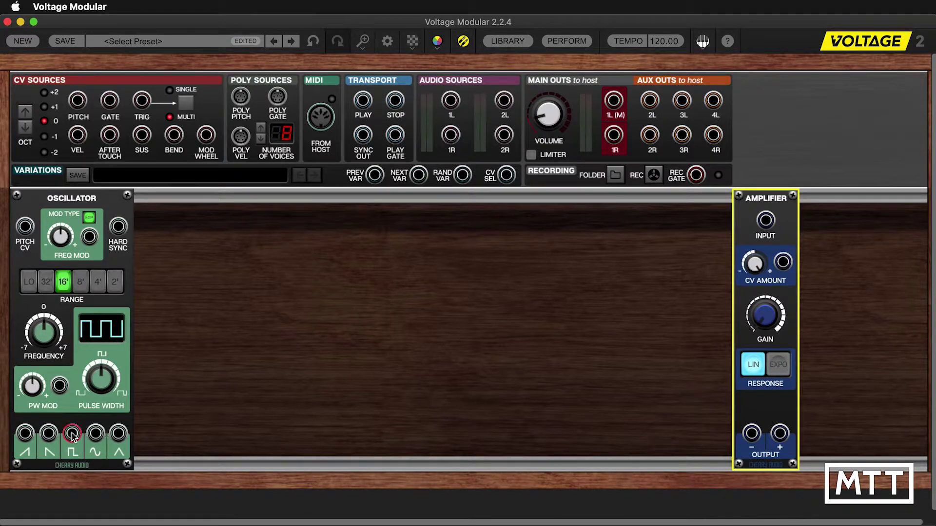
{"action": "left_click_drag", "start_coordinate": [71, 433], "coordinate": [765, 220]}
{"action": "left_click_drag", "start_coordinate": [779, 432], "coordinate": [614, 100]}
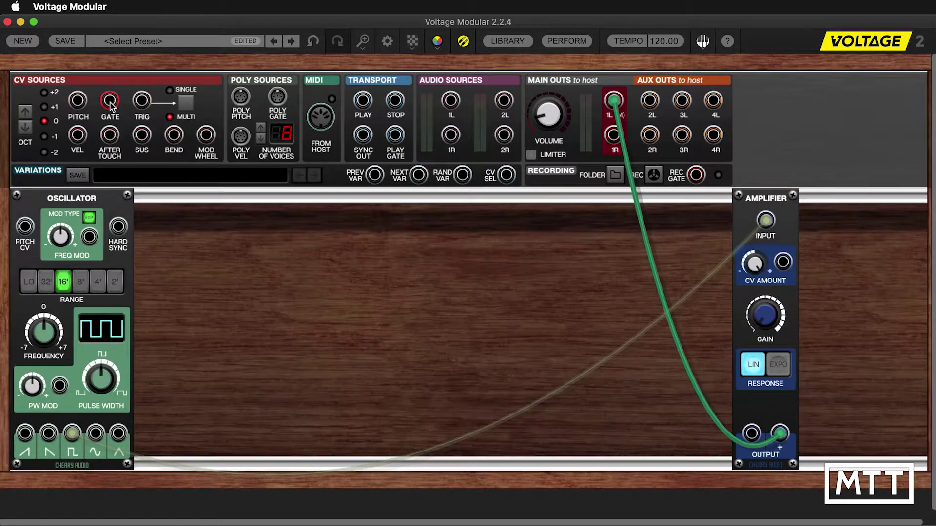
Patch GATE to the Amplifier's CV Amount and PITCH to the oscillator's Pitch CV, reseating the square cable.
{"action": "left_click_drag", "start_coordinate": [109, 102], "coordinate": [782, 262]}
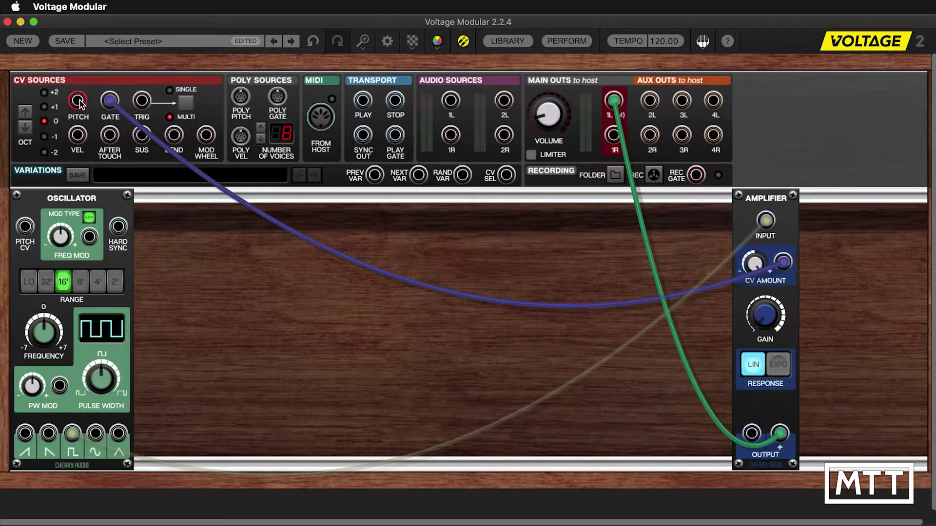
{"action": "left_click_drag", "start_coordinate": [78, 101], "coordinate": [26, 228]}
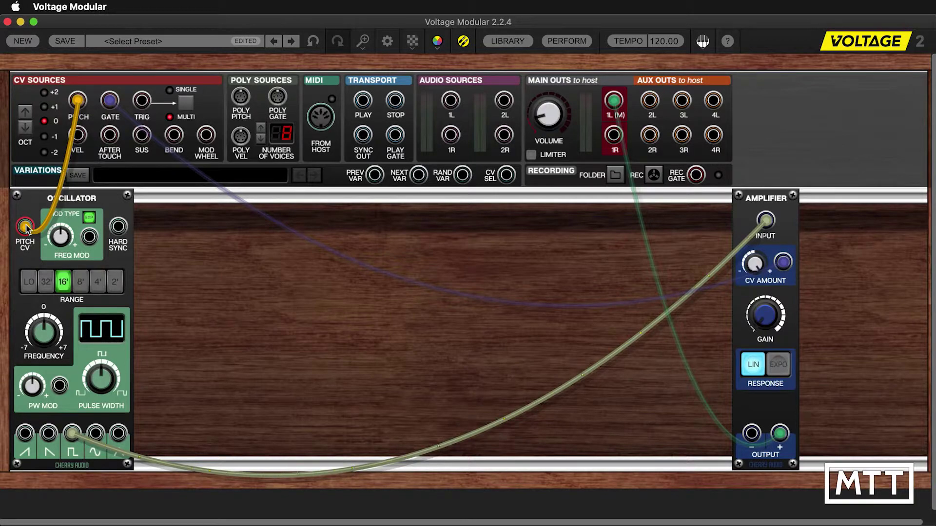
{"action": "left_click_drag", "start_coordinate": [27, 228], "coordinate": [27, 228]}
{"action": "left_click_drag", "start_coordinate": [76, 432], "coordinate": [73, 432]}
Add an Oscilloscope via an 'oscillo' library search and place it next to the Amplifier.
{"action": "left_click", "coordinate": [524, 43]}
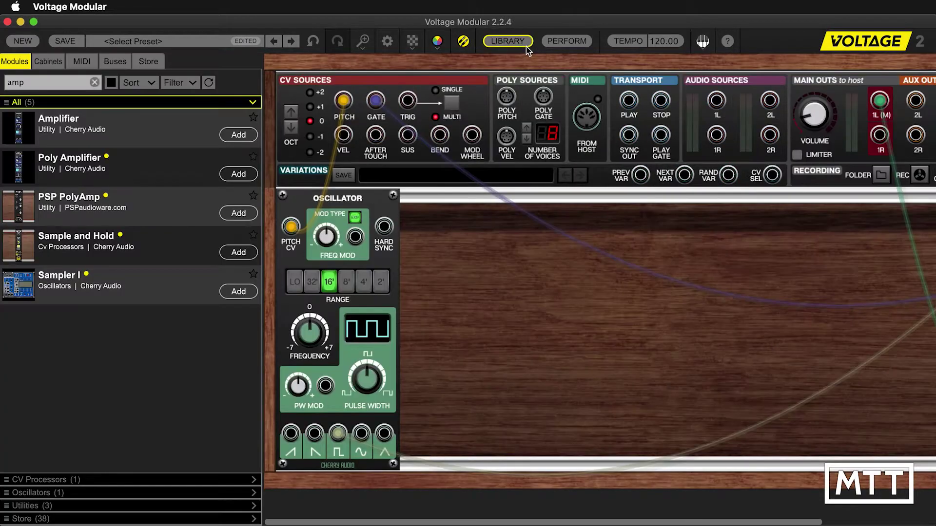
{"action": "left_click", "coordinate": [64, 82]}
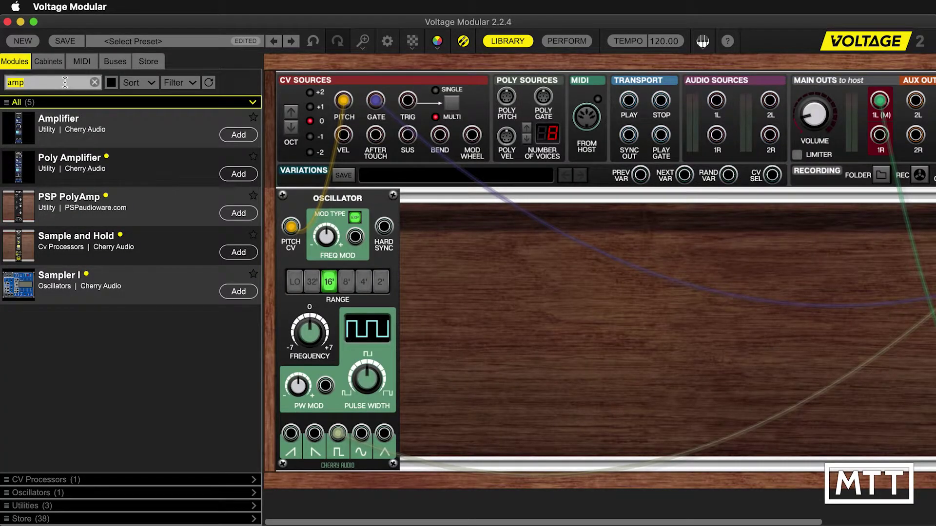
{"action": "type", "text": "oscillo"}
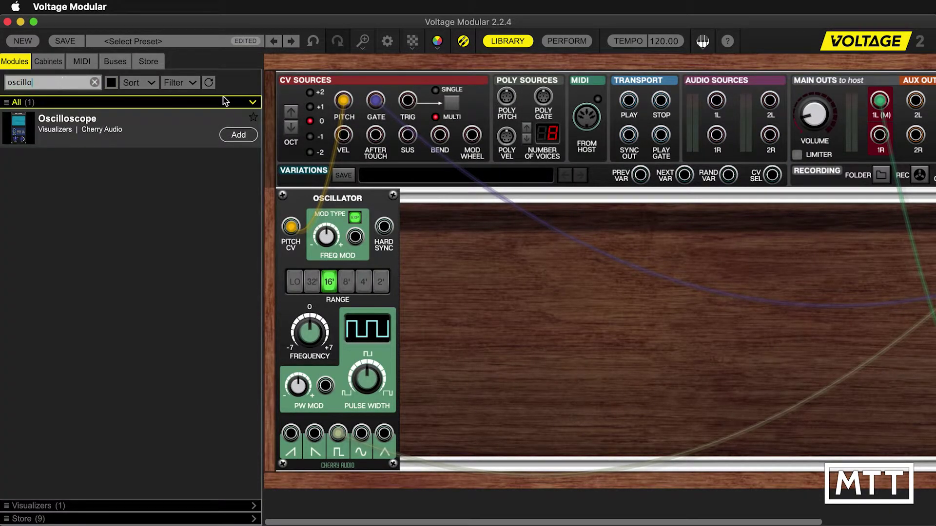
{"action": "left_click", "coordinate": [238, 134]}
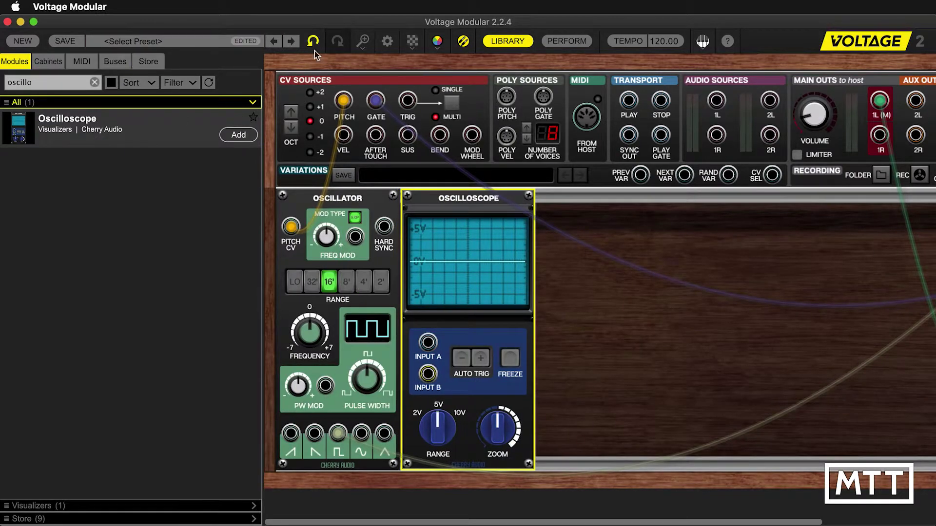
{"action": "left_click", "coordinate": [504, 41]}
{"action": "left_click_drag", "start_coordinate": [232, 198], "coordinate": [694, 198]}
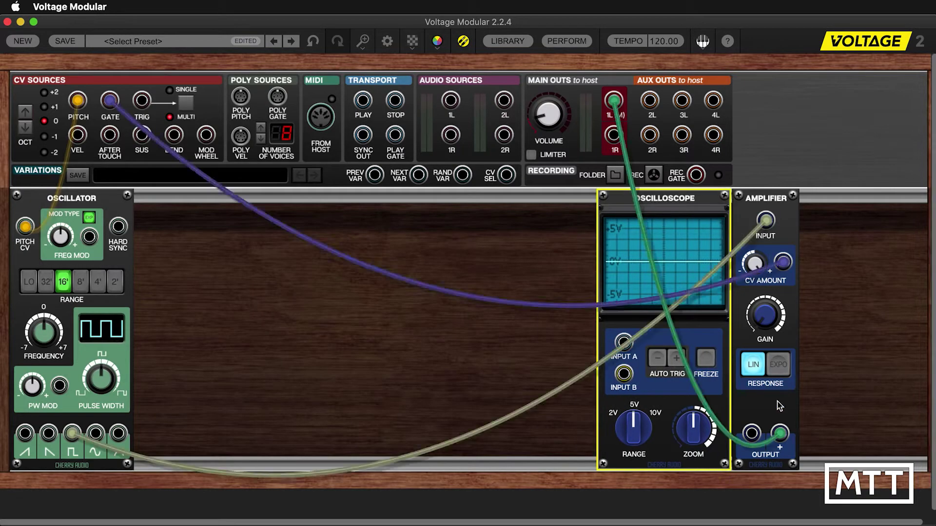
Cable the Amplifier output to scope Input A, enable Auto Trig, and zoom to about 81.7%.
{"action": "left_click", "coordinate": [780, 432]}
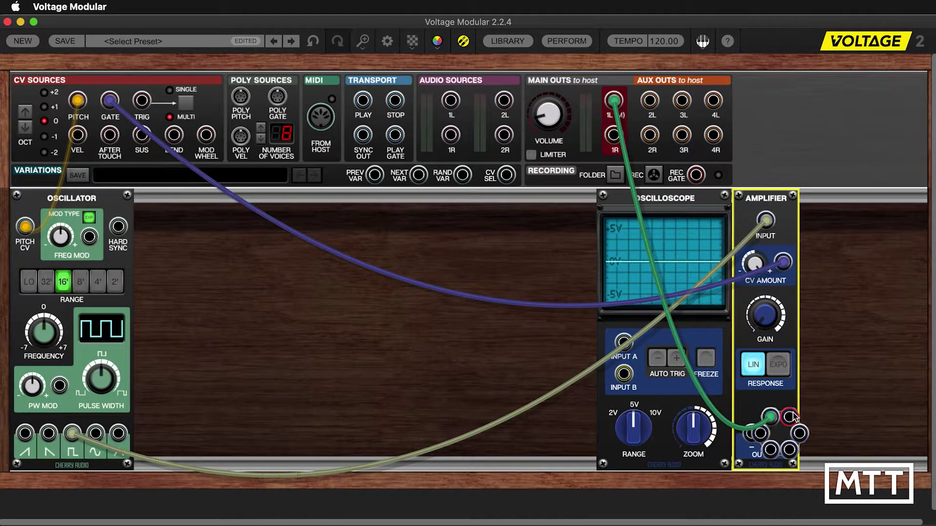
{"action": "left_click_drag", "start_coordinate": [792, 417], "coordinate": [623, 342]}
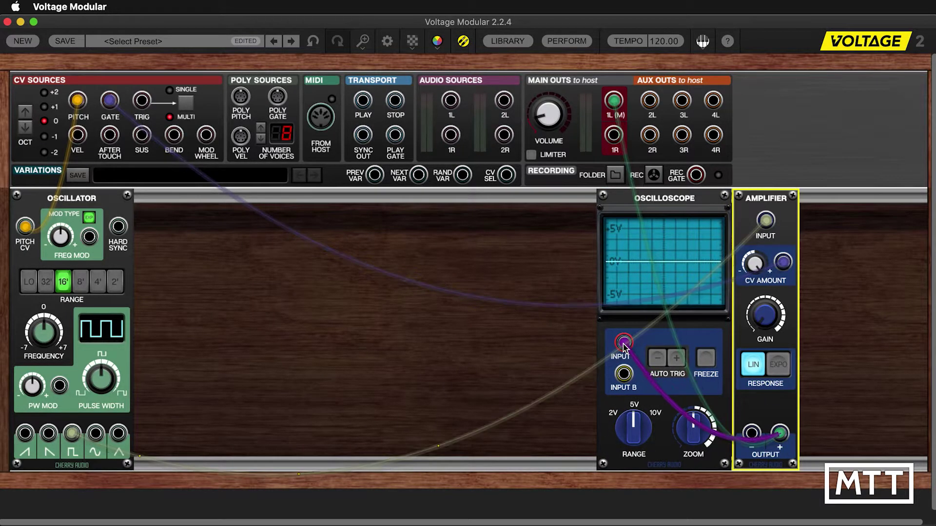
{"action": "left_click", "coordinate": [678, 360]}
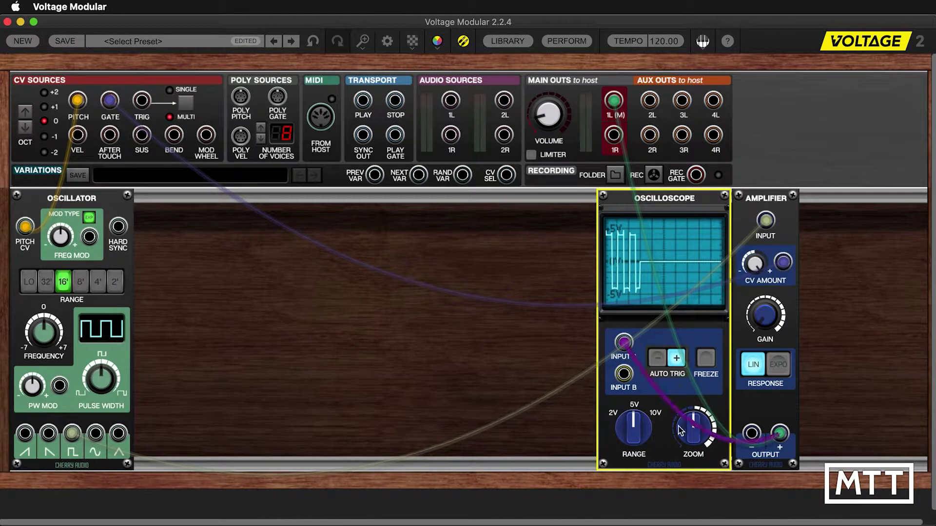
{"action": "mouse_move", "coordinate": [680, 431]}
{"action": "left_mouse_down"}
{"action": "mouse_move", "coordinate": [700, 420]}
{"action": "mouse_move", "coordinate": [698, 374]}
{"action": "left_mouse_up"}
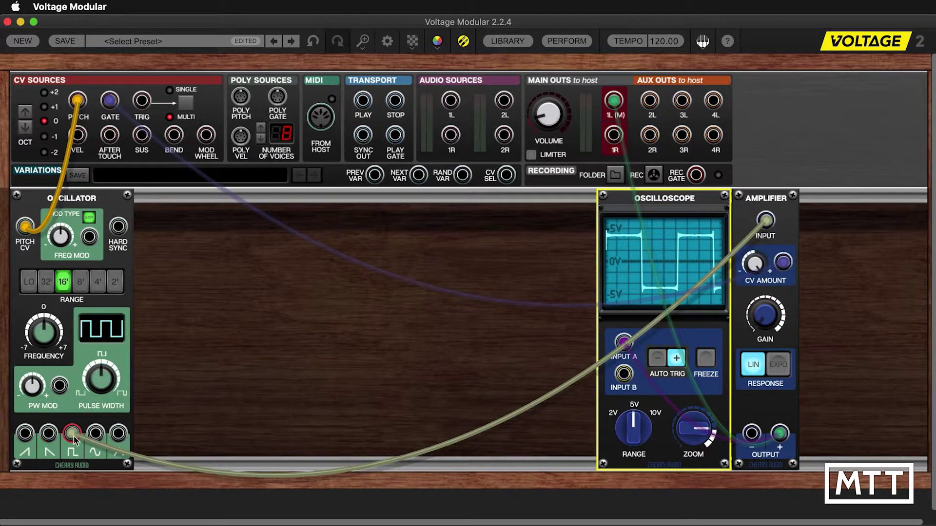
Move the amplifier feed from the saw to the sine and finally the triangle output.
{"action": "left_click_drag", "start_coordinate": [72, 436], "coordinate": [49, 435]}
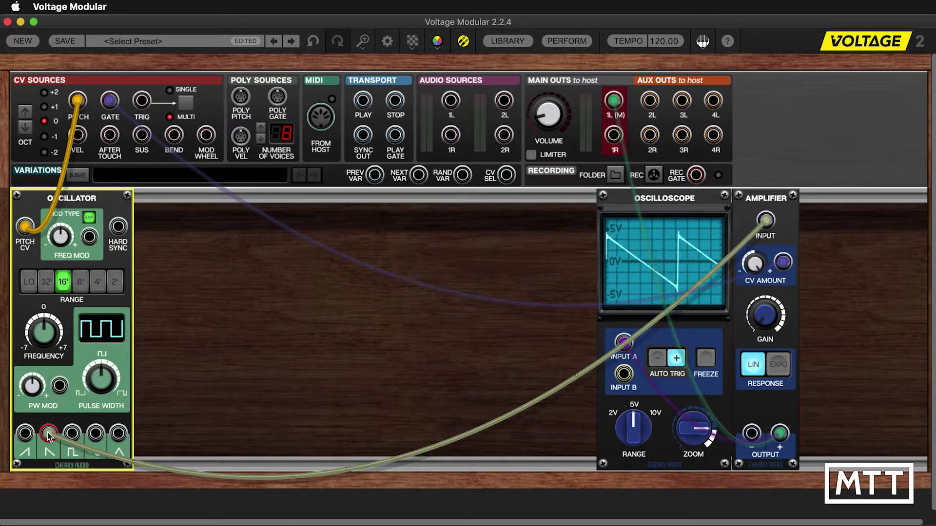
{"action": "left_click_drag", "start_coordinate": [50, 434], "coordinate": [95, 434]}
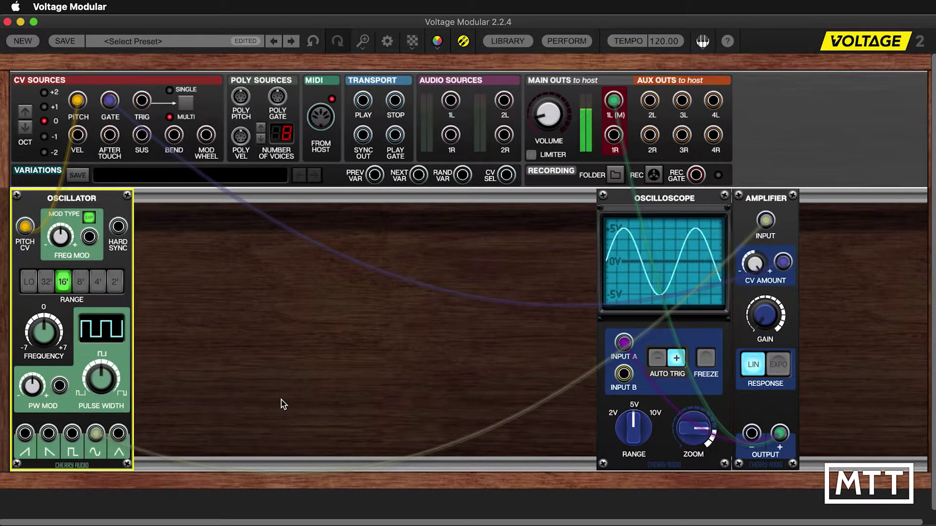
{"action": "mouse_move", "coordinate": [96, 433]}
{"action": "left_mouse_down"}
{"action": "mouse_move", "coordinate": [120, 438]}
{"action": "mouse_move", "coordinate": [26, 433]}
{"action": "mouse_move", "coordinate": [118, 434]}
{"action": "left_mouse_up"}
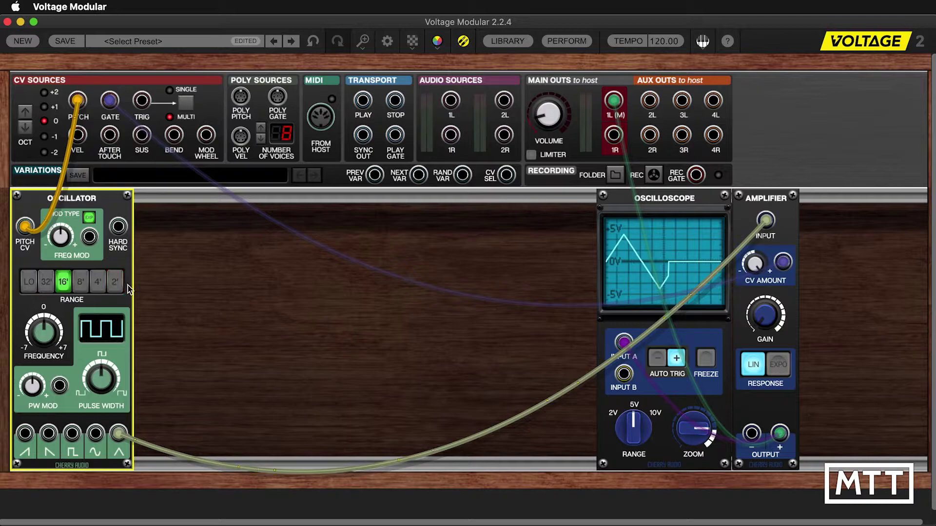
Step the oscillator range through 32', 16', 8', 4' and 2', ending back on 32'.
{"action": "left_click", "coordinate": [46, 282]}
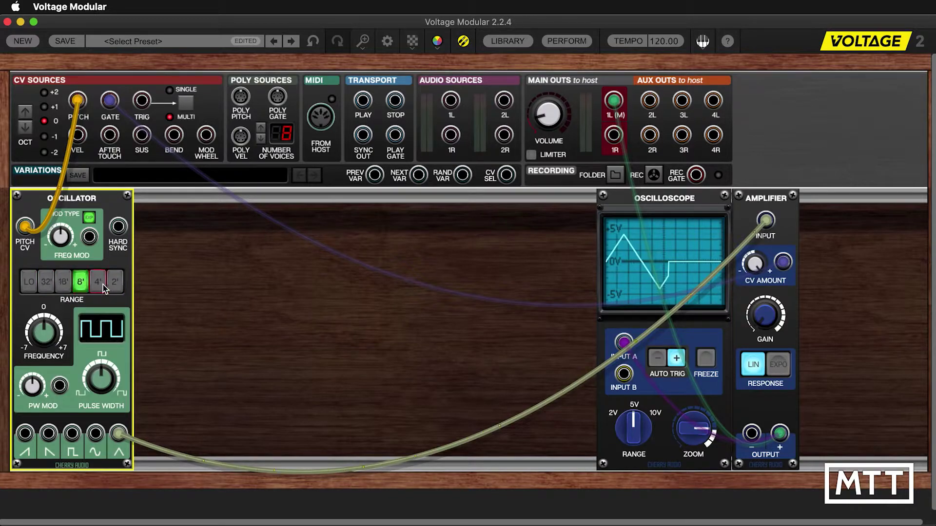
{"action": "left_click", "coordinate": [46, 283]}
{"action": "left_click", "coordinate": [62, 283]}
{"action": "left_click", "coordinate": [81, 283]}
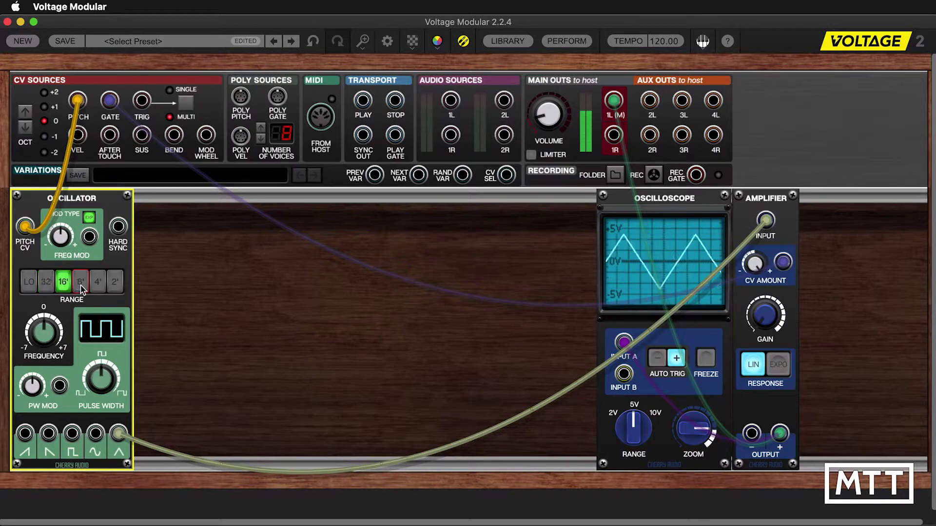
{"action": "left_click", "coordinate": [98, 282]}
{"action": "left_click", "coordinate": [115, 283]}
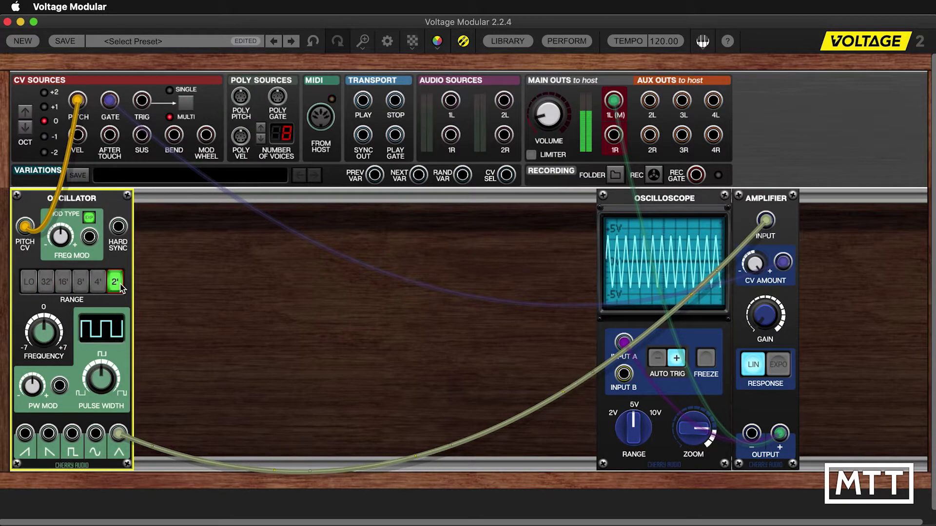
{"action": "left_click", "coordinate": [46, 283]}
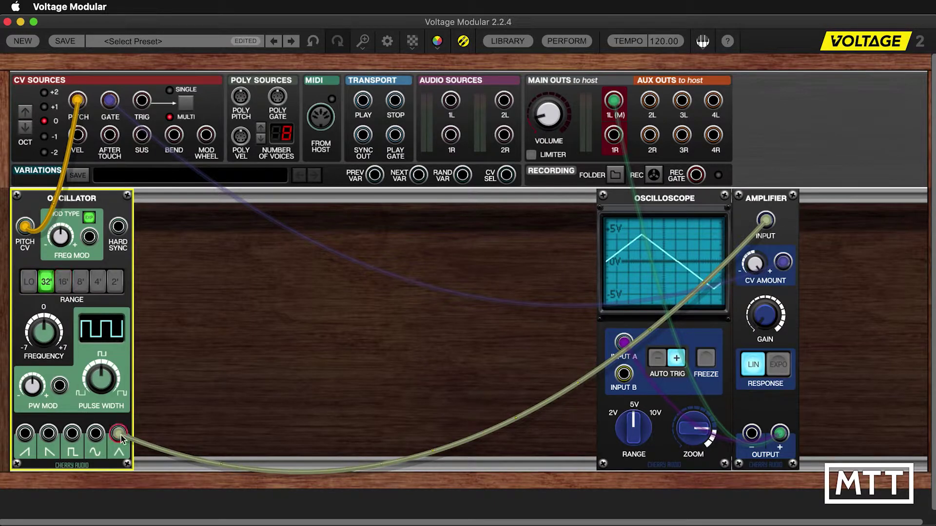
Feed the pulse wave to the amplifier, set pulse width near 44.5%, and zoom the scope to 76.5%.
{"action": "left_click_drag", "start_coordinate": [117, 433], "coordinate": [72, 432]}
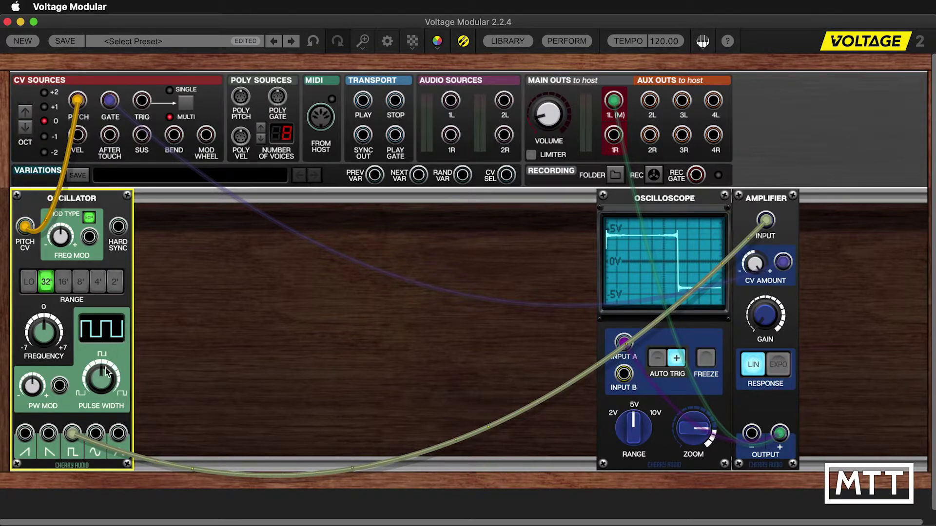
{"action": "mouse_move", "coordinate": [100, 375]}
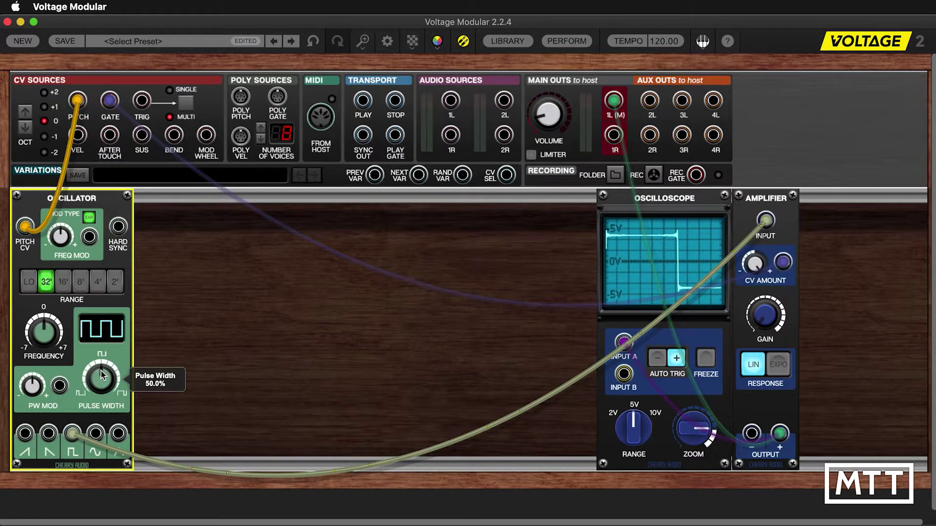
{"action": "left_click_drag", "start_coordinate": [101, 374], "coordinate": [82, 424]}
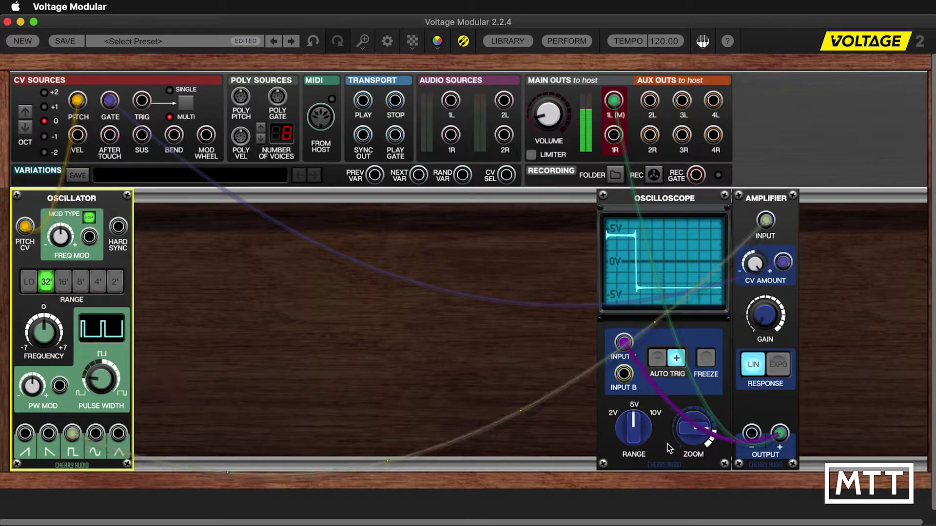
{"action": "left_click", "coordinate": [696, 432]}
{"action": "left_click_drag", "start_coordinate": [695, 432], "coordinate": [697, 438]}
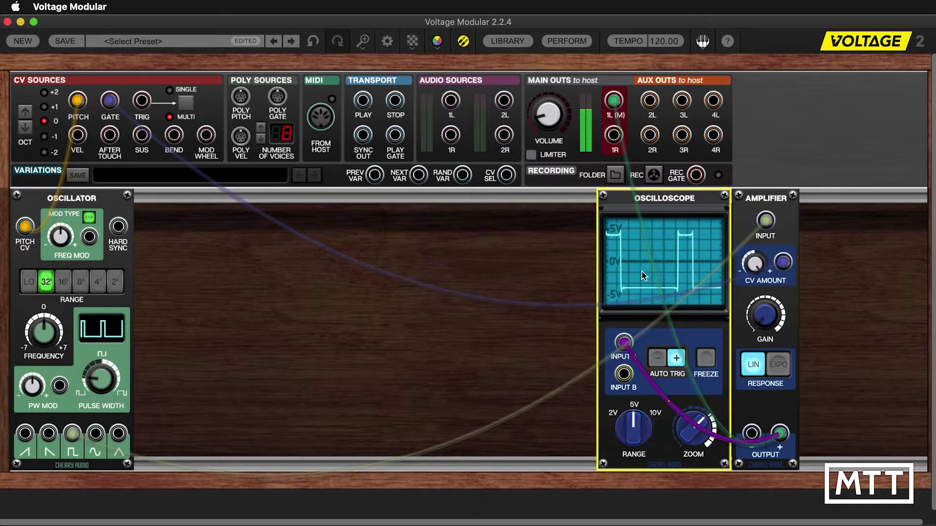
Vary the pulse width through 33.2%, 84.6%, and finally 43.5%.
{"action": "left_click_drag", "start_coordinate": [90, 384], "coordinate": [118, 188]}
{"action": "left_click_drag", "start_coordinate": [104, 373], "coordinate": [95, 434]}
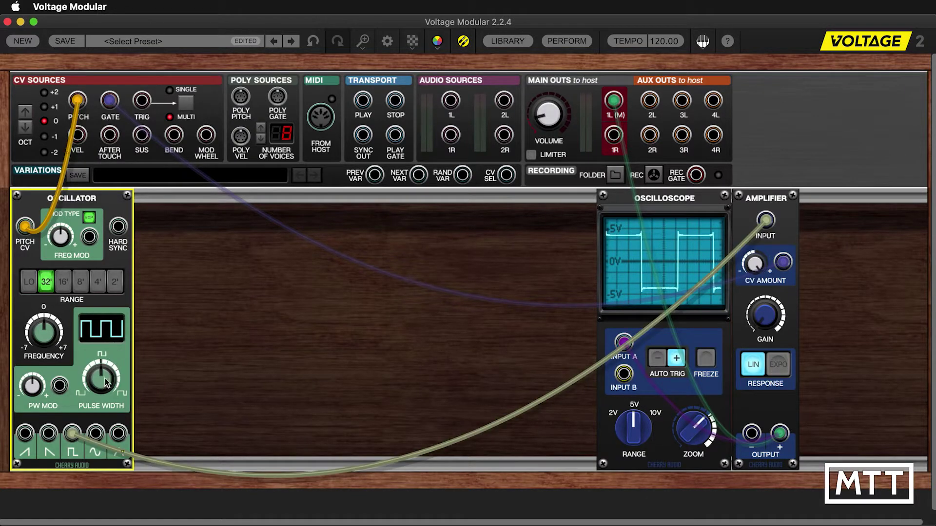
{"action": "mouse_move", "coordinate": [96, 380]}
{"action": "left_mouse_down"}
{"action": "mouse_move", "coordinate": [99, 390]}
{"action": "mouse_move", "coordinate": [99, 340]}
{"action": "mouse_move", "coordinate": [91, 397]}
{"action": "mouse_move", "coordinate": [88, 339]}
{"action": "mouse_move", "coordinate": [90, 373]}
{"action": "left_mouse_up"}
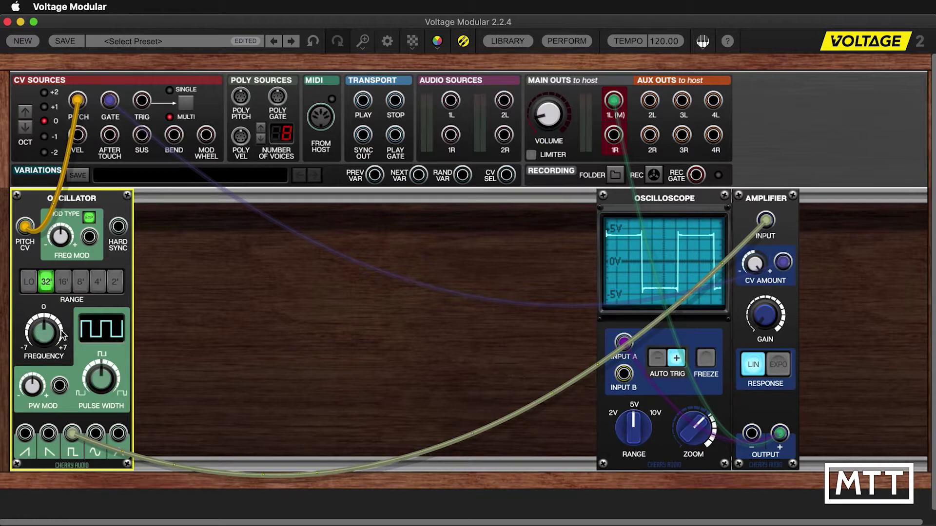
Set the oscillator range to 16' and its Initial Frequency to 0.
{"action": "mouse_move", "coordinate": [63, 343]}
{"action": "left_click", "coordinate": [63, 283]}
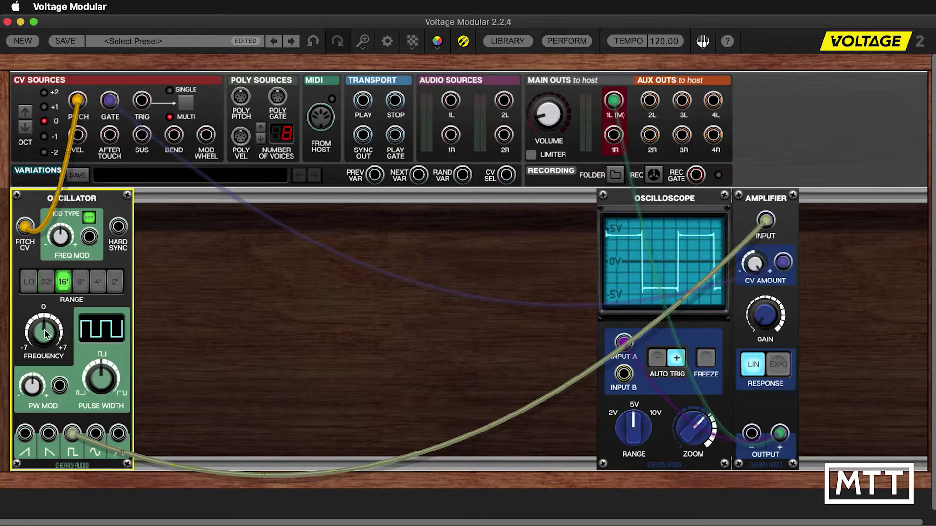
{"action": "mouse_move", "coordinate": [44, 326]}
{"action": "left_mouse_down"}
{"action": "mouse_move", "coordinate": [37, 432]}
{"action": "mouse_move", "coordinate": [18, 265]}
{"action": "mouse_move", "coordinate": [28, 207]}
{"action": "mouse_move", "coordinate": [39, 328]}
{"action": "left_mouse_up"}
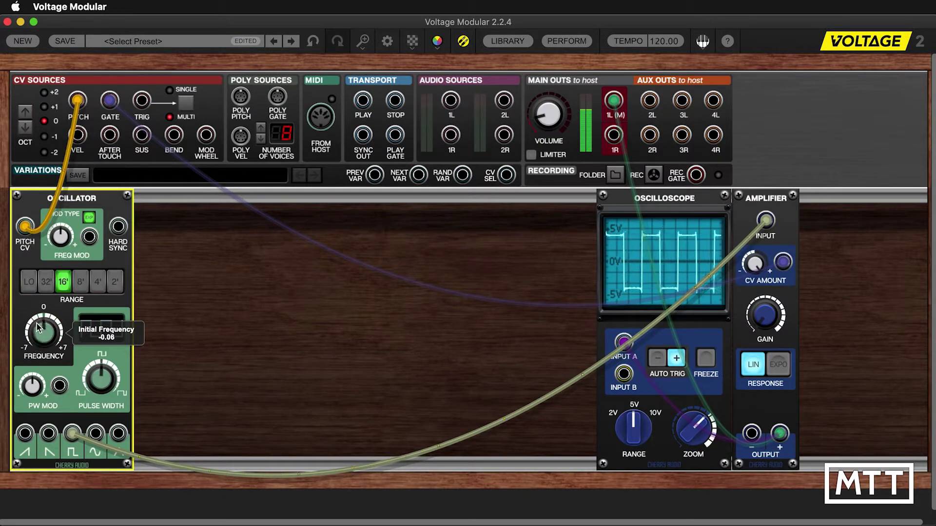
{"action": "scroll", "coordinate": [43, 329], "scroll_direction": "down", "scroll_amount": 3}
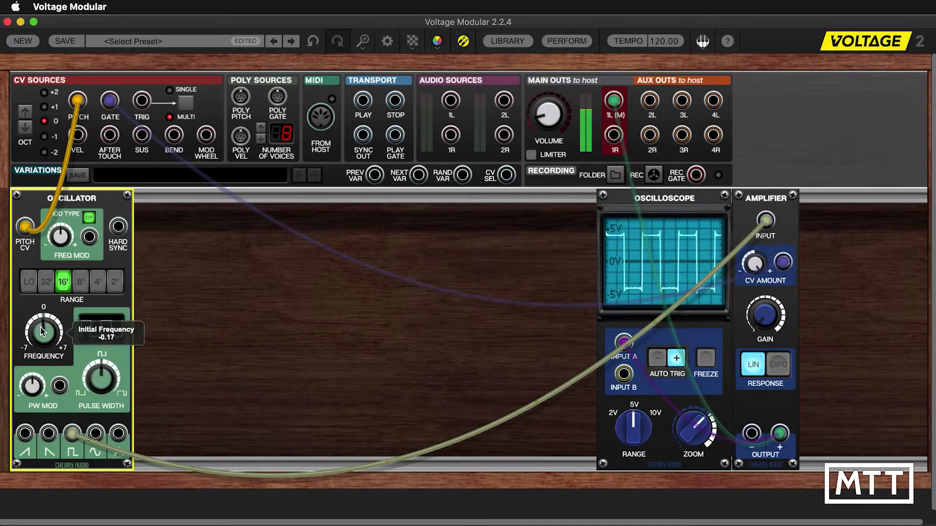
{"action": "scroll", "coordinate": [43, 329], "scroll_direction": "up", "scroll_amount": 2}
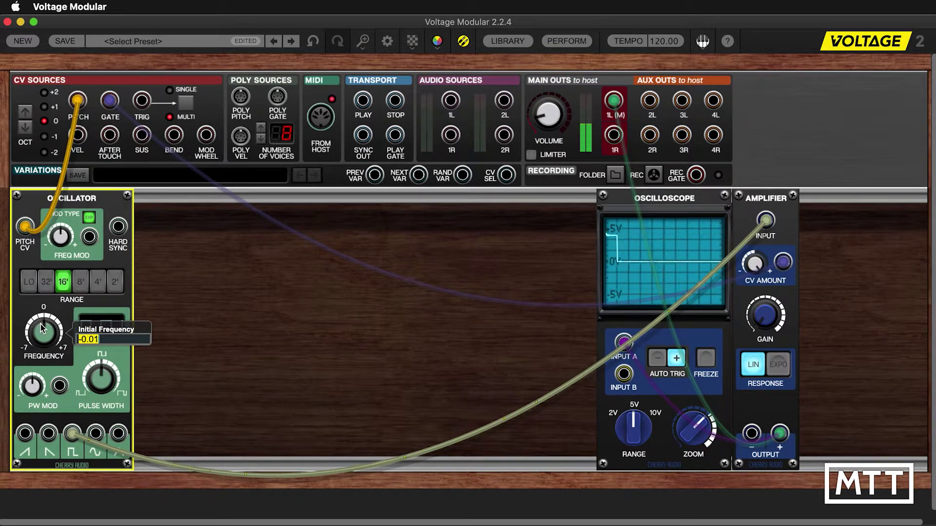
{"action": "type", "text": "0"}
{"action": "key", "text": "Return"}
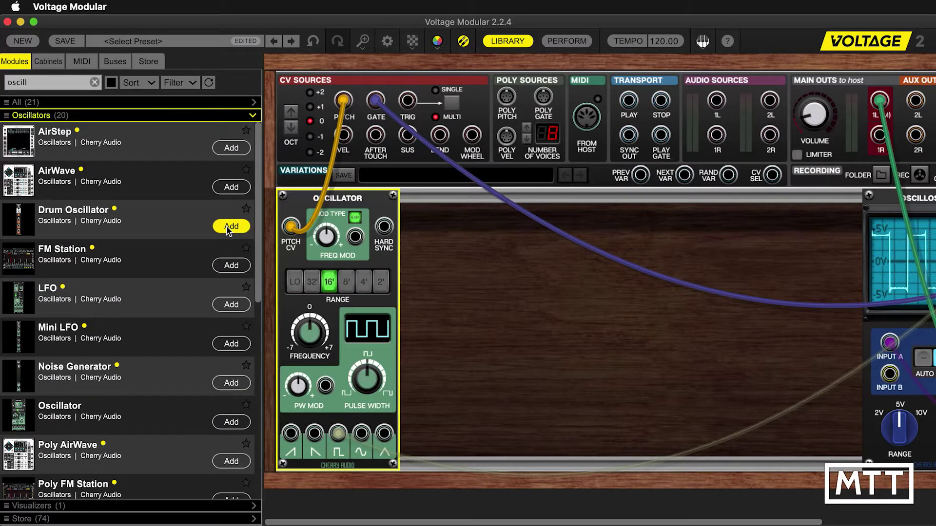
Add a Drum OSC, move the amplifier cable to its square output, delete the Oscillator, and close the library.
{"action": "left_click", "coordinate": [229, 226]}
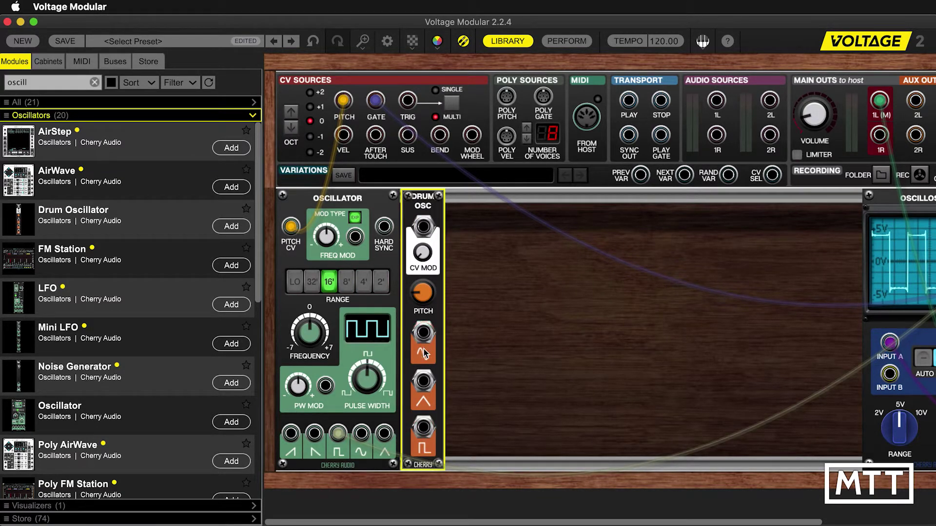
{"action": "left_click_drag", "start_coordinate": [338, 433], "coordinate": [423, 427]}
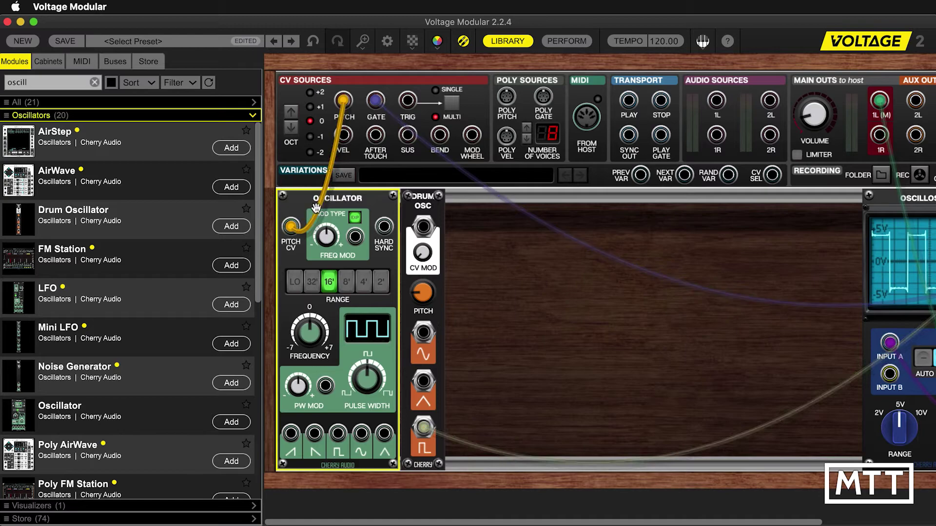
{"action": "key", "text": "BackSpace"}
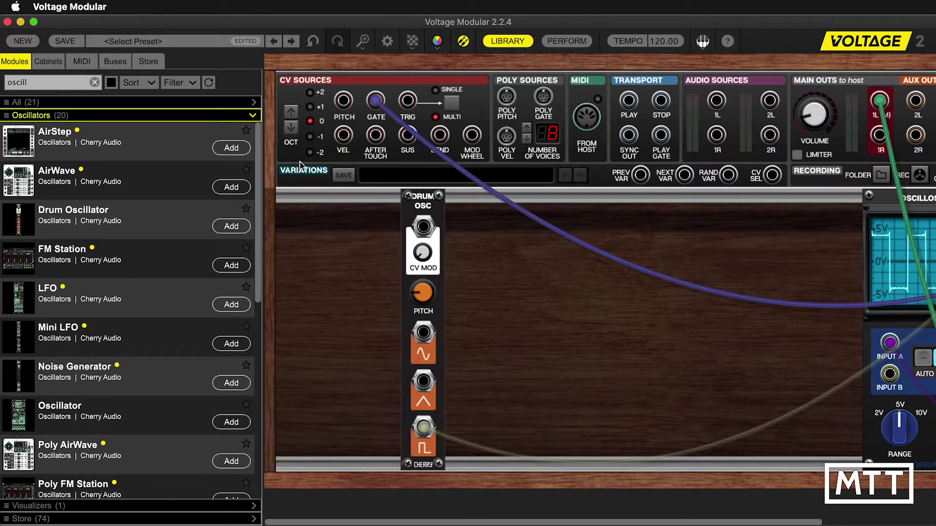
{"action": "left_click", "coordinate": [498, 42]}
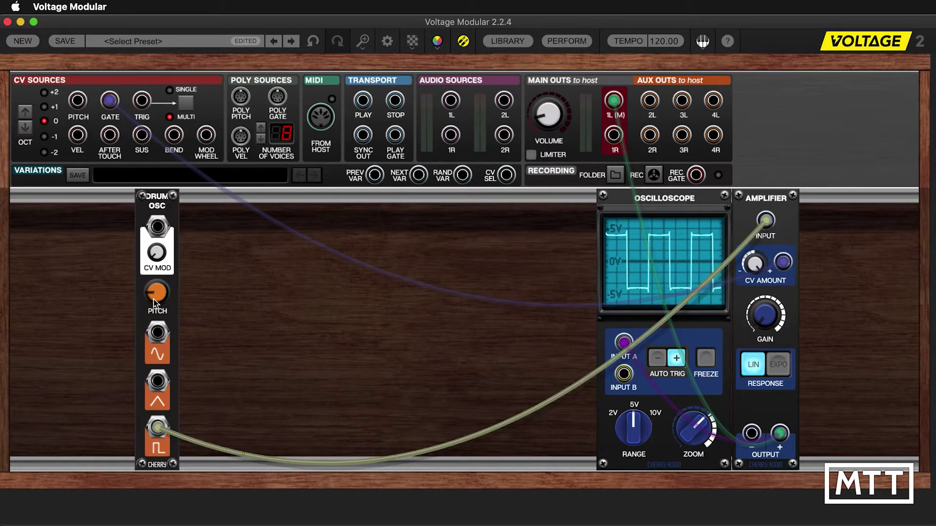
Move the Drum OSC's amplifier cable from square to sine output and lower its pitch to 30.
{"action": "mouse_move", "coordinate": [154, 302]}
{"action": "left_mouse_down"}
{"action": "mouse_move", "coordinate": [161, 229]}
{"action": "mouse_move", "coordinate": [146, 309]}
{"action": "left_mouse_up"}
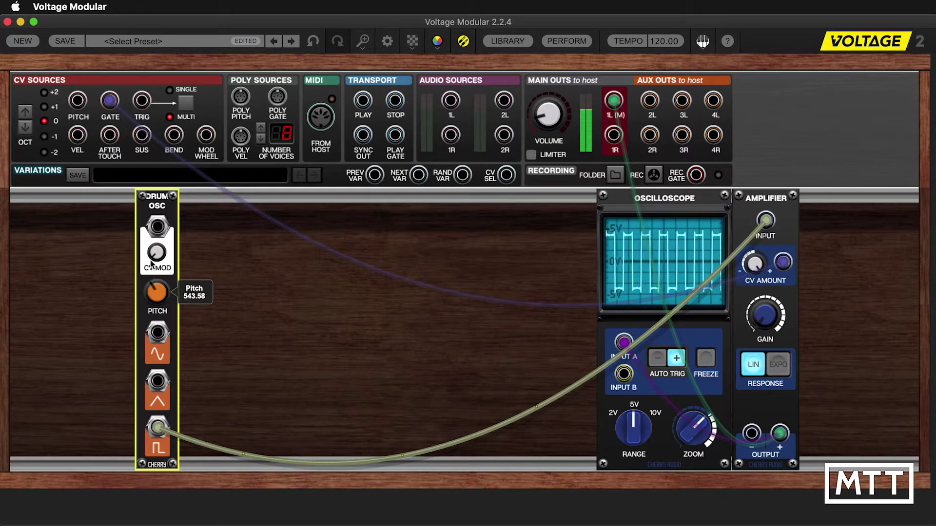
{"action": "left_click_drag", "start_coordinate": [151, 264], "coordinate": [139, 308]}
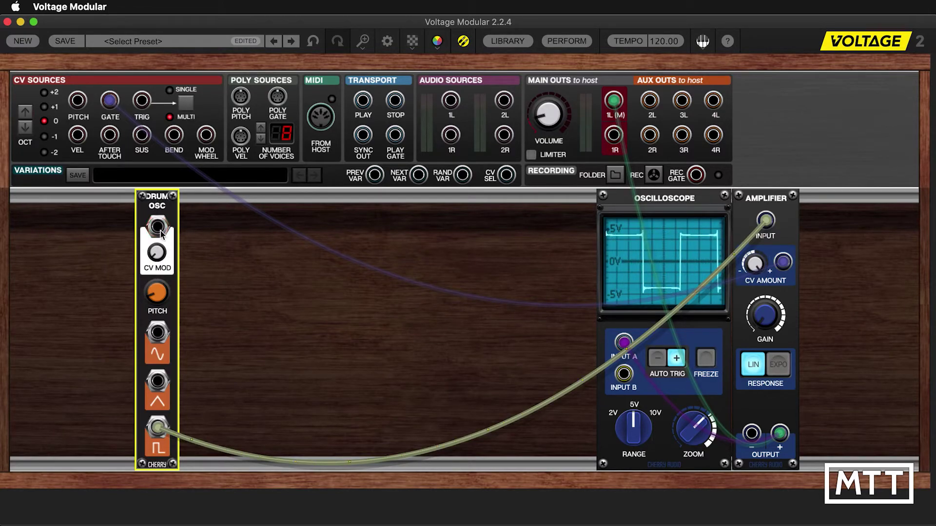
{"action": "left_click_drag", "start_coordinate": [157, 429], "coordinate": [156, 332]}
{"action": "mouse_move", "coordinate": [156, 293]}
{"action": "left_mouse_down"}
{"action": "mouse_move", "coordinate": [147, 385]}
{"action": "mouse_move", "coordinate": [157, 209]}
{"action": "mouse_move", "coordinate": [161, 291]}
{"action": "mouse_move", "coordinate": [168, 247]}
{"action": "mouse_move", "coordinate": [157, 409]}
{"action": "mouse_move", "coordinate": [155, 351]}
{"action": "mouse_move", "coordinate": [151, 363]}
{"action": "left_mouse_up"}
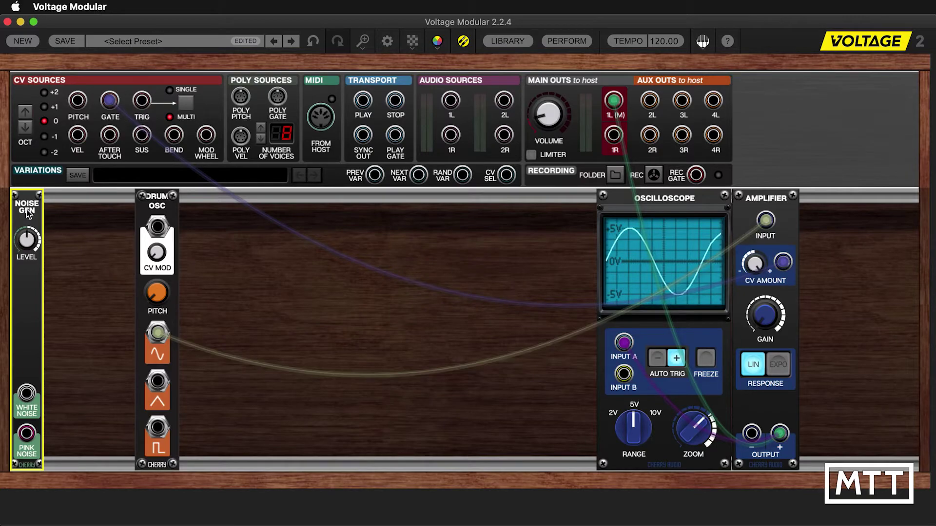
Shift the Noise Gen off the rack edge, repatch the amplifier to Pink Noise, and delete the Drum OSC.
{"action": "left_click_drag", "start_coordinate": [26, 199], "coordinate": [100, 199]}
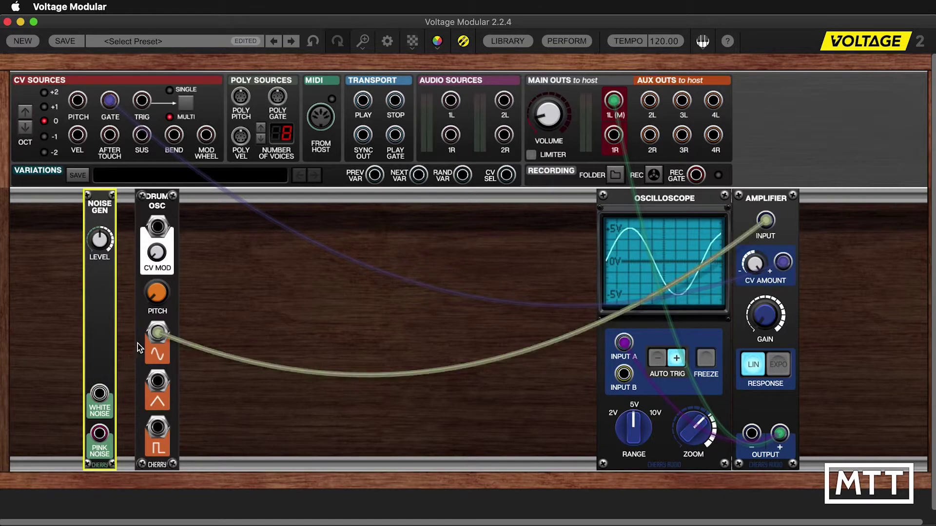
{"action": "left_click", "coordinate": [155, 335]}
{"action": "left_click_drag", "start_coordinate": [156, 334], "coordinate": [100, 434]}
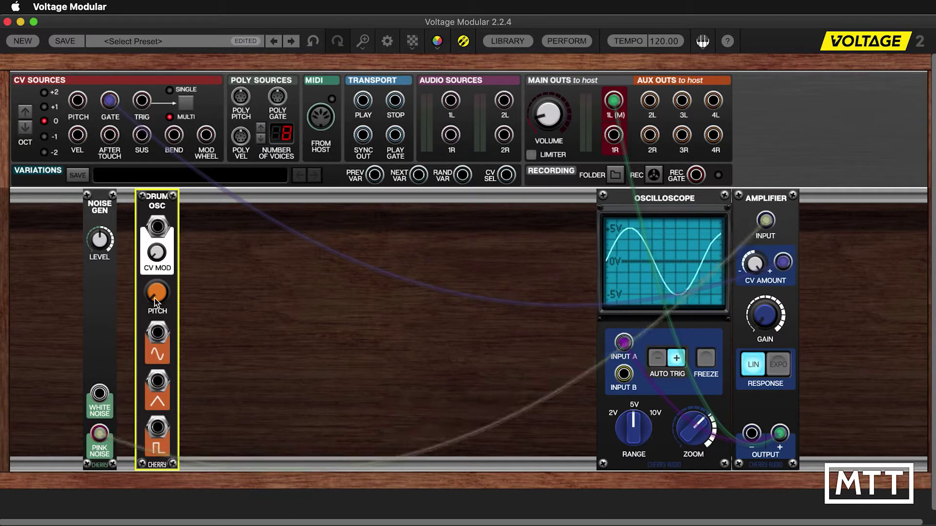
{"action": "key", "text": "BackSpace"}
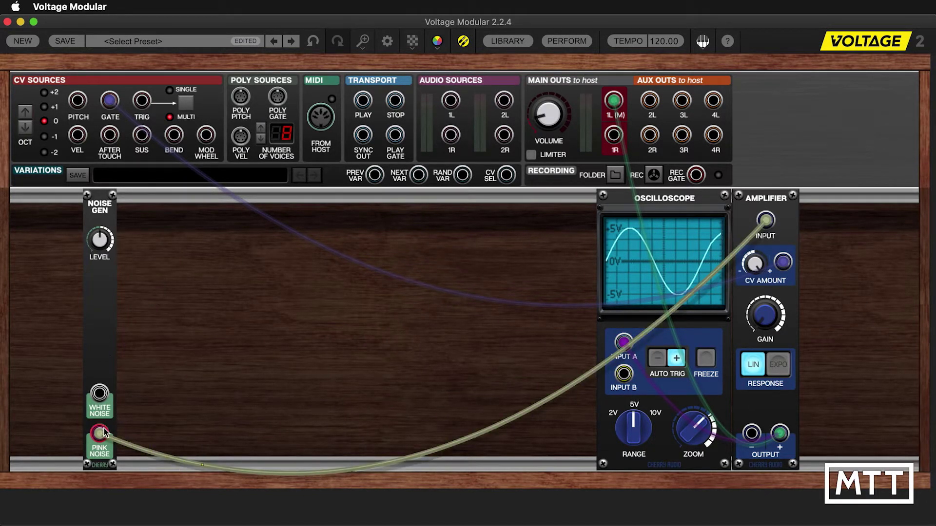
Try the White Noise output on the amplifier, then settle back on Pink Noise.
{"action": "left_click_drag", "start_coordinate": [104, 432], "coordinate": [100, 395]}
{"action": "mouse_move", "coordinate": [101, 245]}
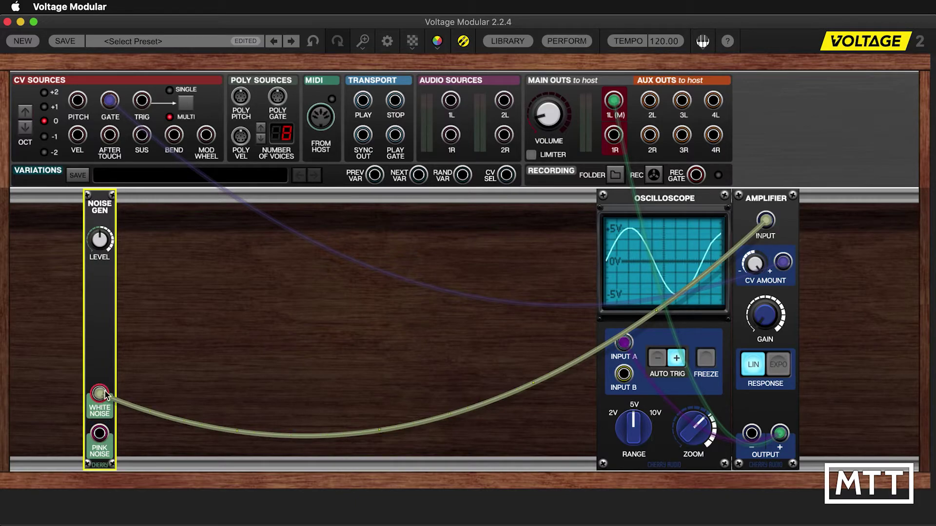
{"action": "left_click_drag", "start_coordinate": [106, 394], "coordinate": [107, 395]}
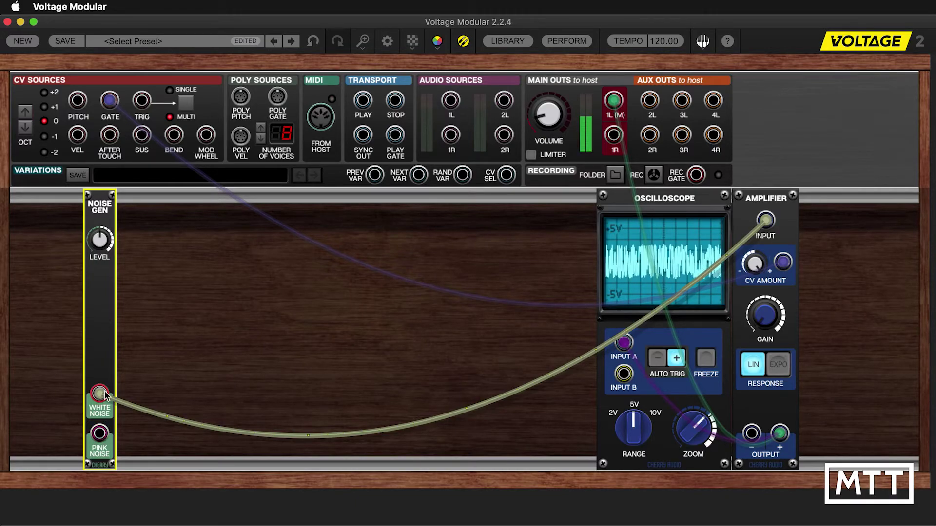
{"action": "left_click_drag", "start_coordinate": [105, 394], "coordinate": [102, 437]}
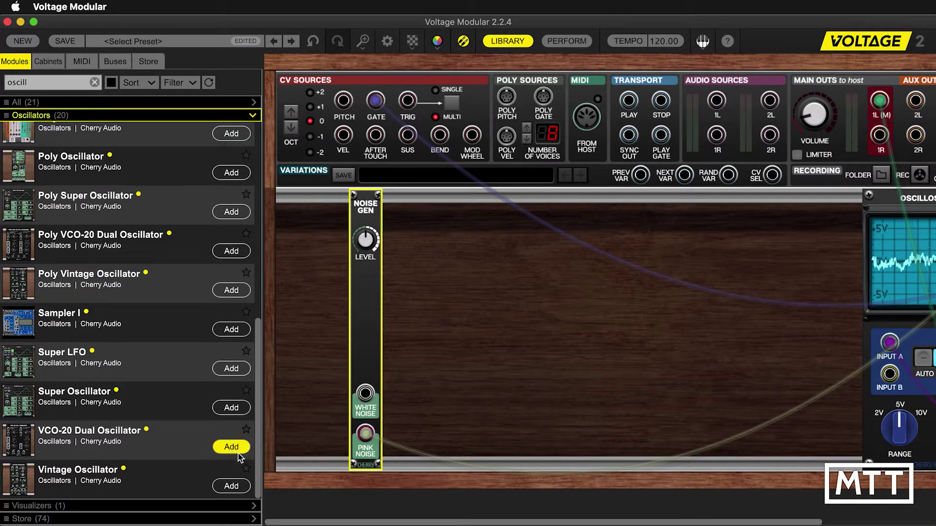
Add a Vintage Oscillator to the rack and move the amplifier cable to its pulse output.
{"action": "left_click", "coordinate": [230, 486]}
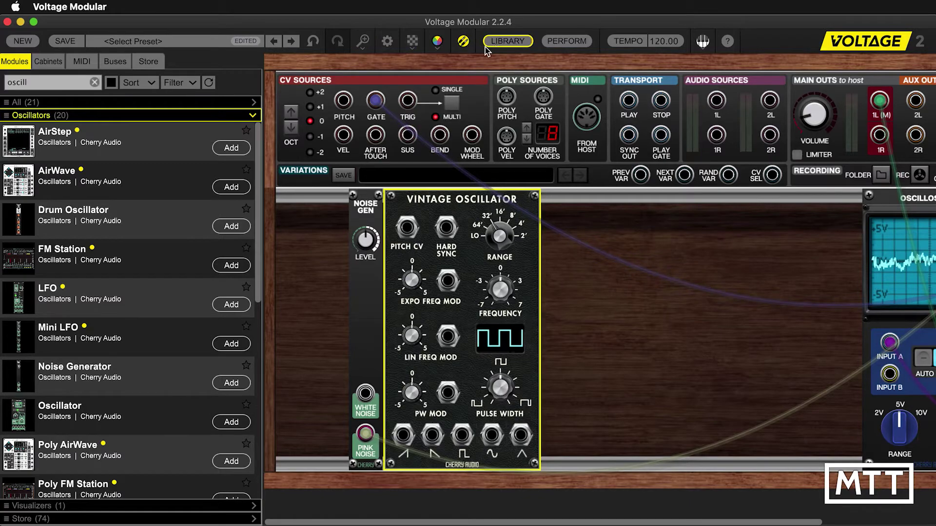
{"action": "left_click", "coordinate": [506, 44]}
{"action": "left_click", "coordinate": [104, 215]}
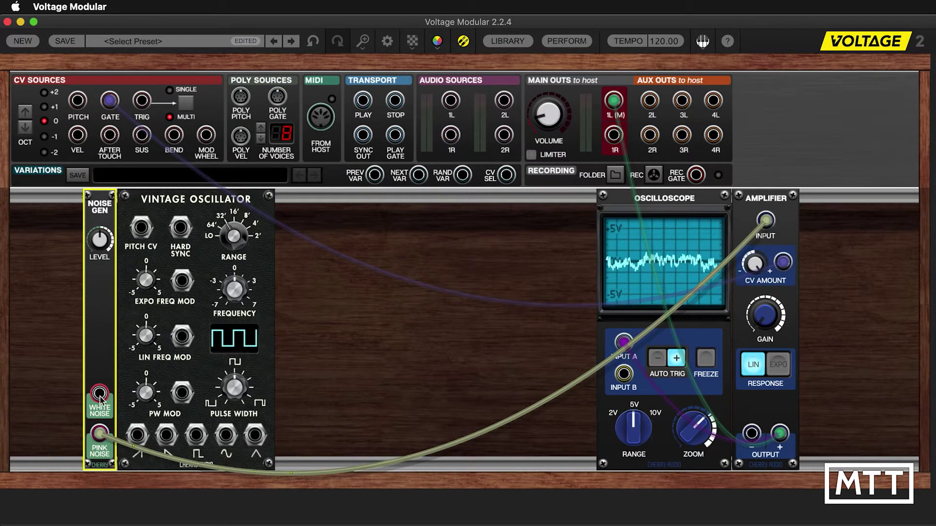
{"action": "left_click_drag", "start_coordinate": [100, 434], "coordinate": [196, 435]}
Delete the Noise Gen, slide the Vintage Oscillator left, and patch keyboard pitch CV into its Pitch CV.
{"action": "right_click", "coordinate": [100, 214]}
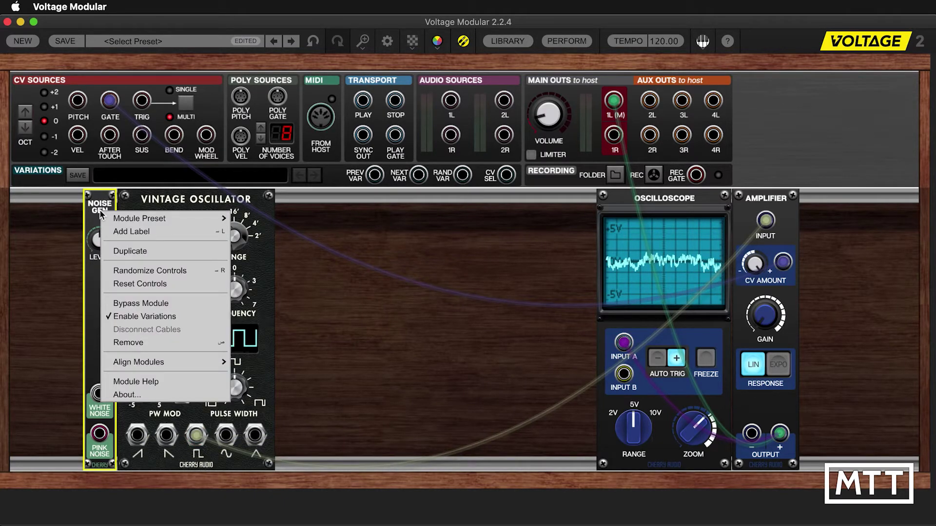
{"action": "left_click", "coordinate": [88, 217]}
{"action": "key", "text": "Delete"}
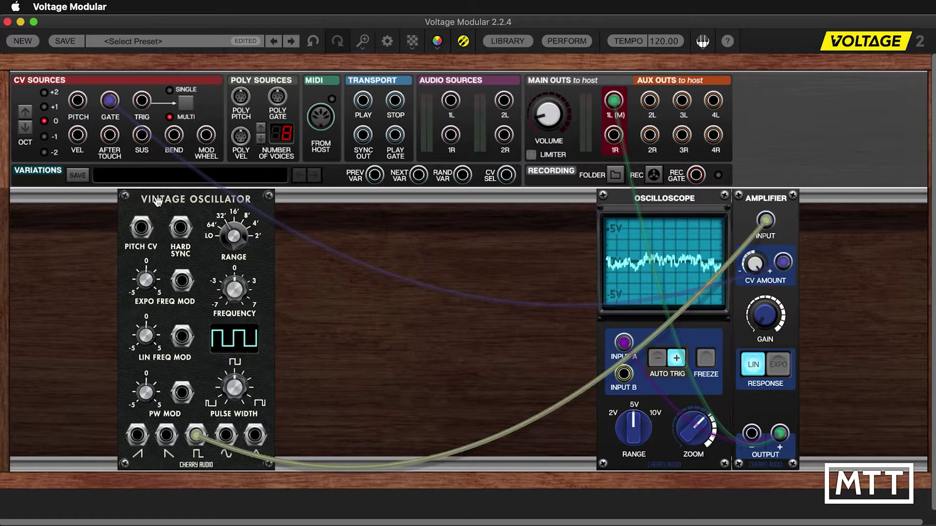
{"action": "left_click_drag", "start_coordinate": [153, 201], "coordinate": [54, 203]}
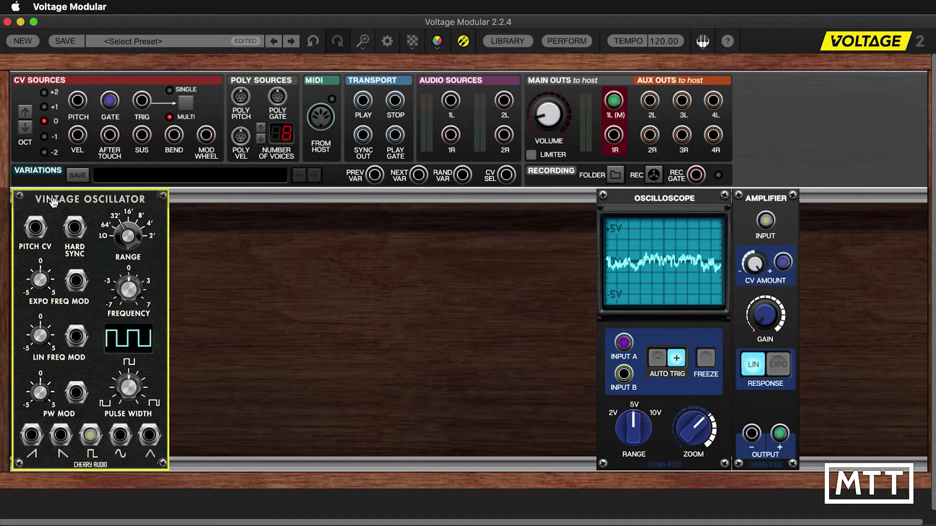
{"action": "left_click_drag", "start_coordinate": [77, 101], "coordinate": [39, 233]}
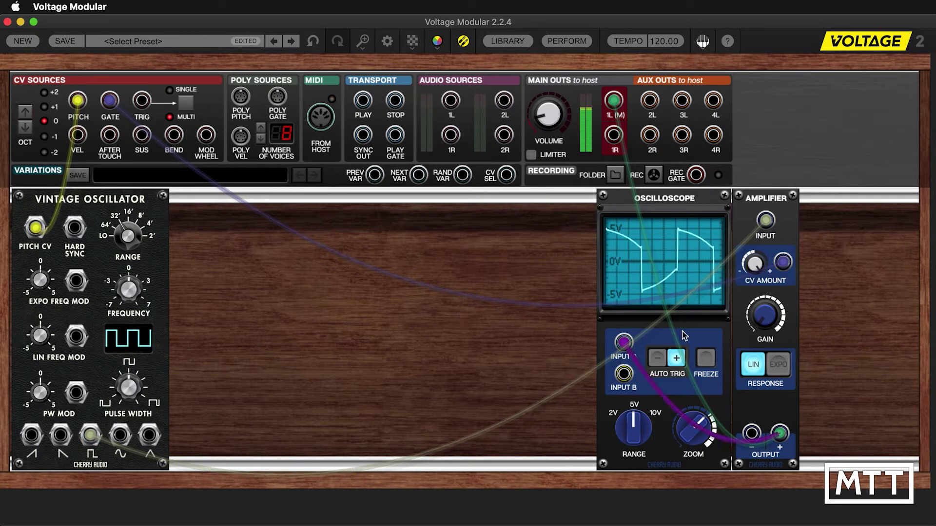
Freeze the oscilloscope trace and turn the Vintage Oscillator's Range knob to 64'.
{"action": "left_click", "coordinate": [705, 359]}
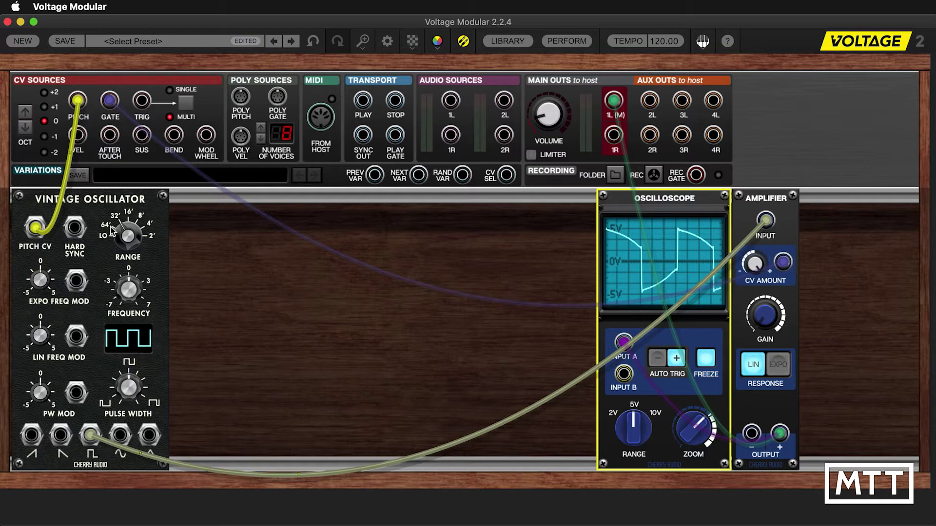
{"action": "left_click_drag", "start_coordinate": [110, 226], "coordinate": [112, 251]}
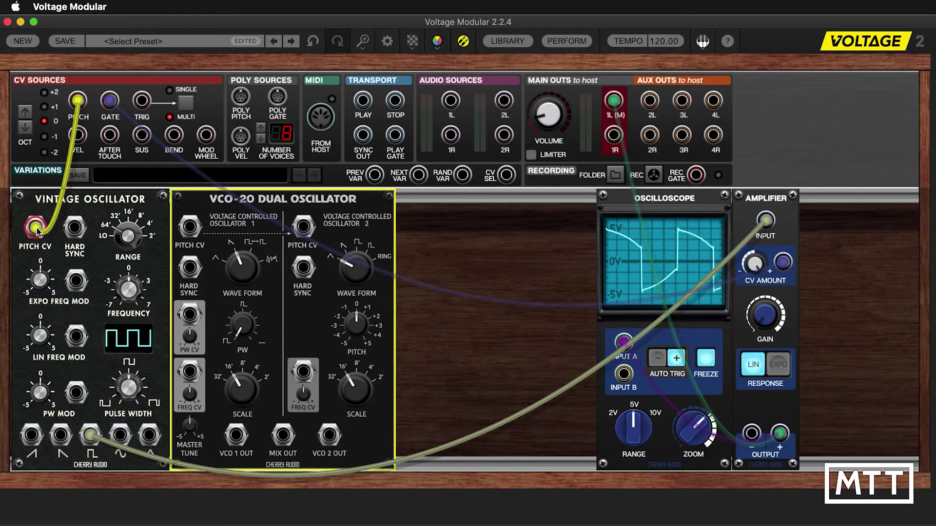
Move the pitch CV cable and the amplifier's MIX OUT feed to the VCO-20, delete the Vintage Oscillator, then slide VCO-20 left.
{"action": "left_click_drag", "start_coordinate": [38, 232], "coordinate": [190, 228]}
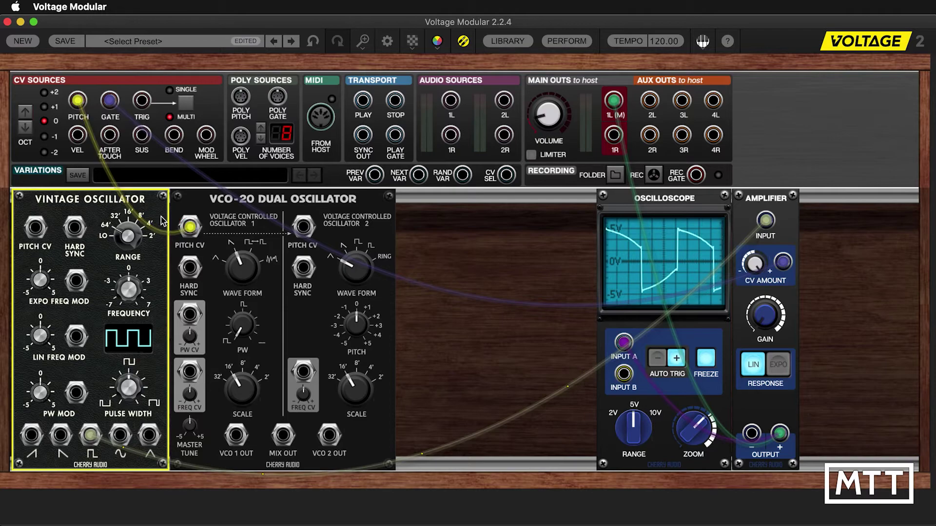
{"action": "left_click_drag", "start_coordinate": [92, 435], "coordinate": [285, 437]}
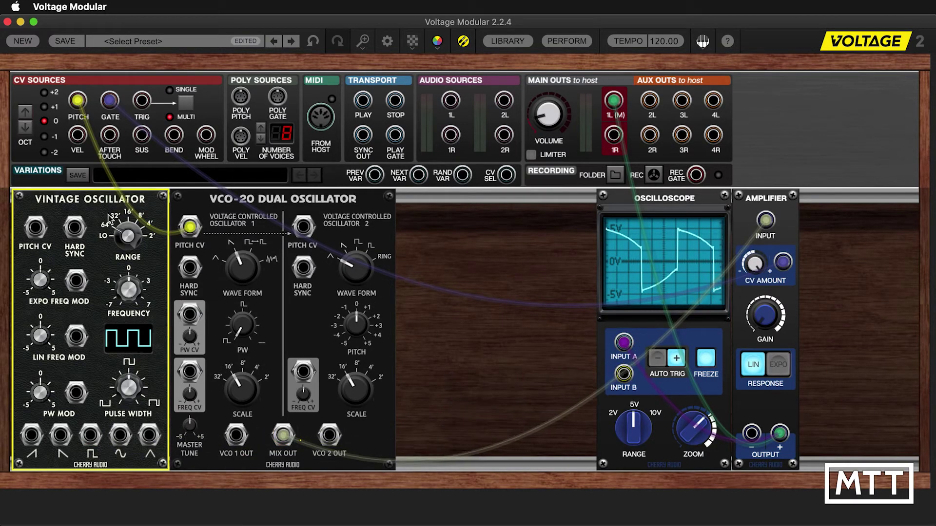
{"action": "key", "text": "BackSpace"}
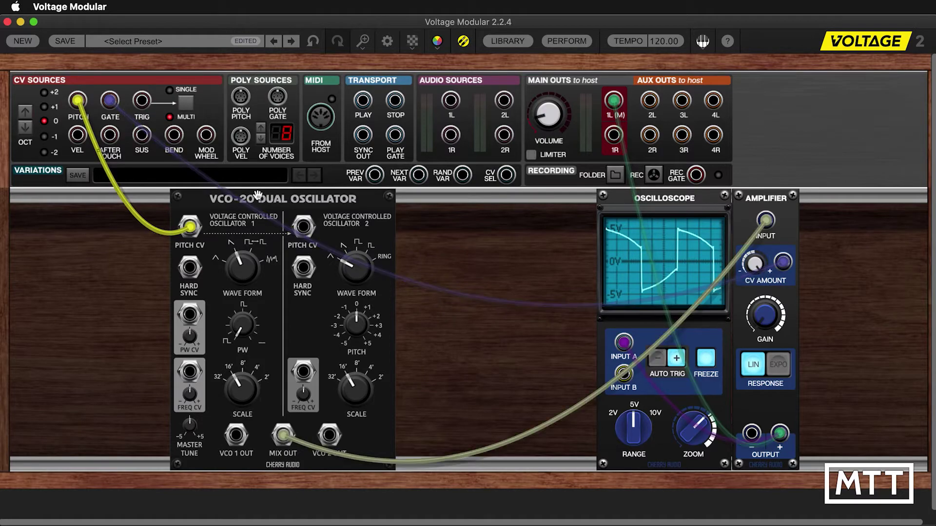
{"action": "left_click_drag", "start_coordinate": [259, 198], "coordinate": [100, 199]}
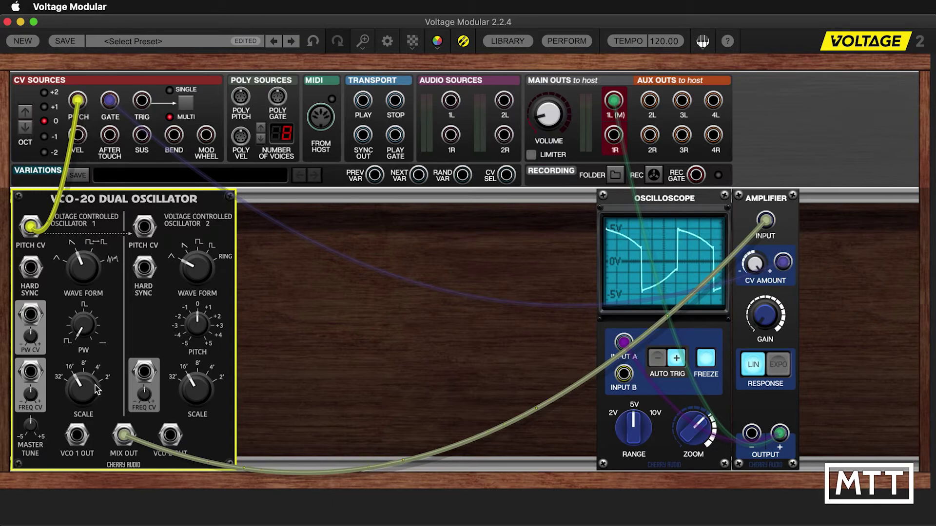
Feed the amplifier from VCO 1 OUT, unfreeze the scope, and set oscillator 1 to pulse at about 66% width.
{"action": "left_click_drag", "start_coordinate": [124, 441], "coordinate": [77, 436]}
{"action": "left_click_drag", "start_coordinate": [87, 271], "coordinate": [66, 300]}
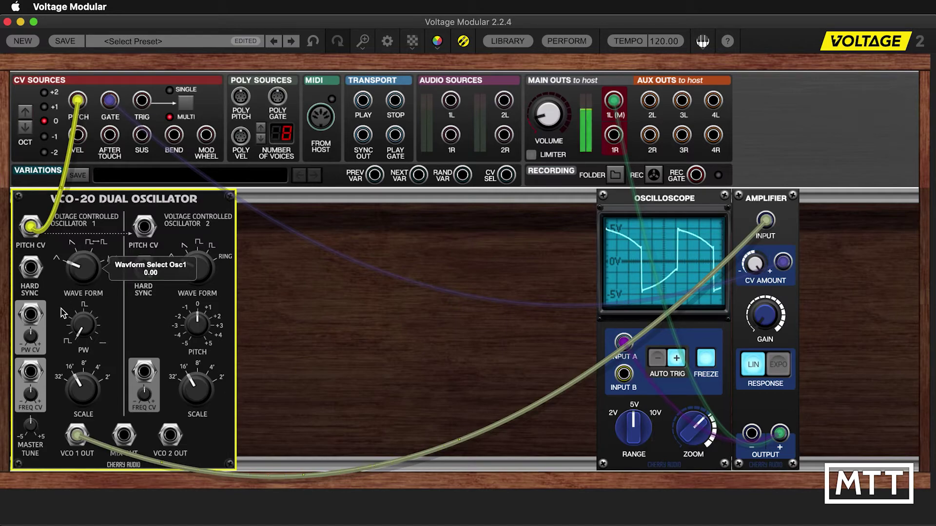
{"action": "left_click", "coordinate": [704, 360]}
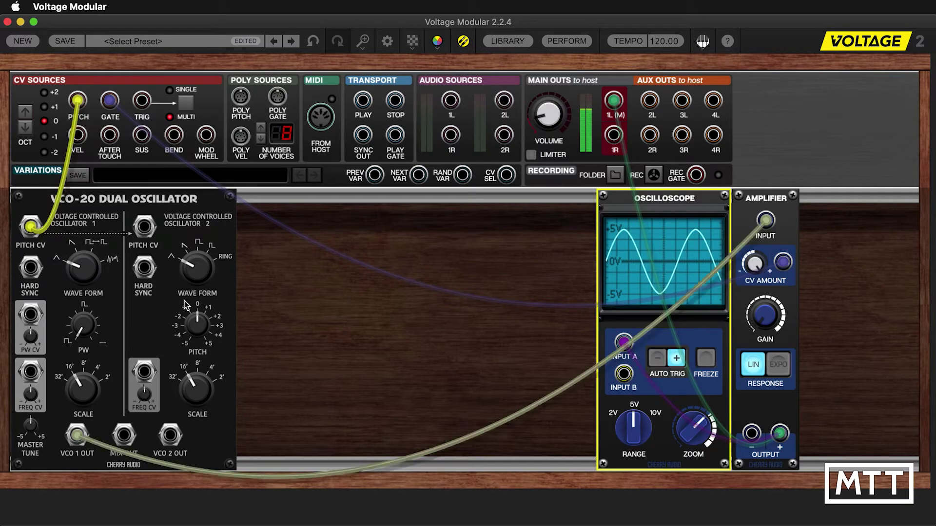
{"action": "left_click_drag", "start_coordinate": [79, 273], "coordinate": [86, 238]}
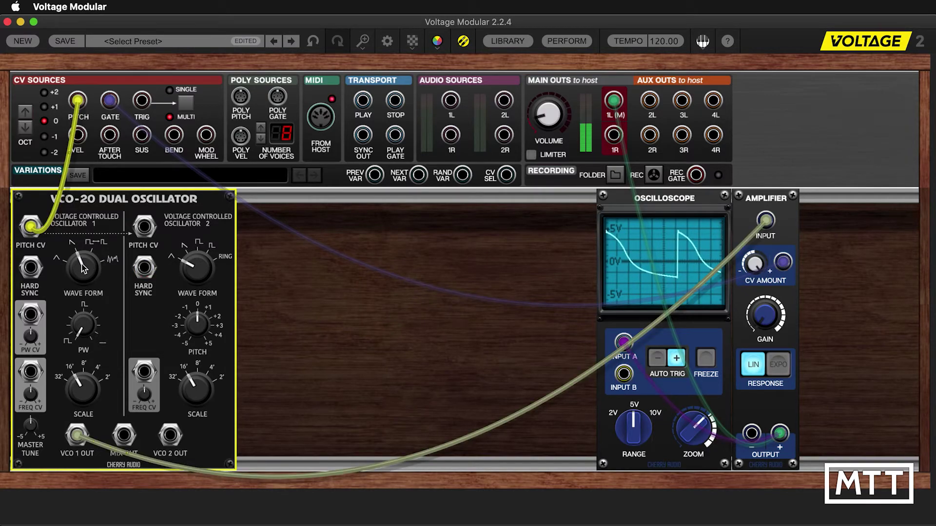
{"action": "left_click_drag", "start_coordinate": [88, 242], "coordinate": [89, 228]}
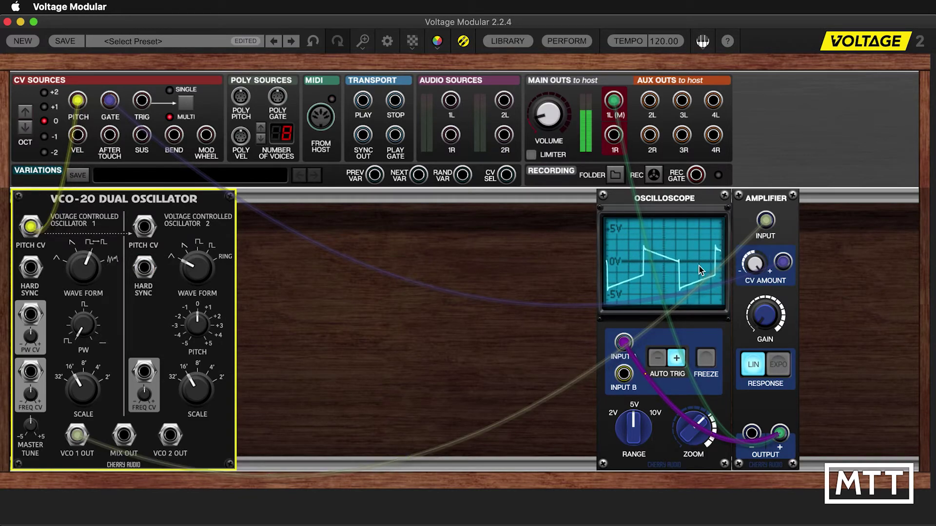
{"action": "left_click_drag", "start_coordinate": [84, 325], "coordinate": [44, 324]}
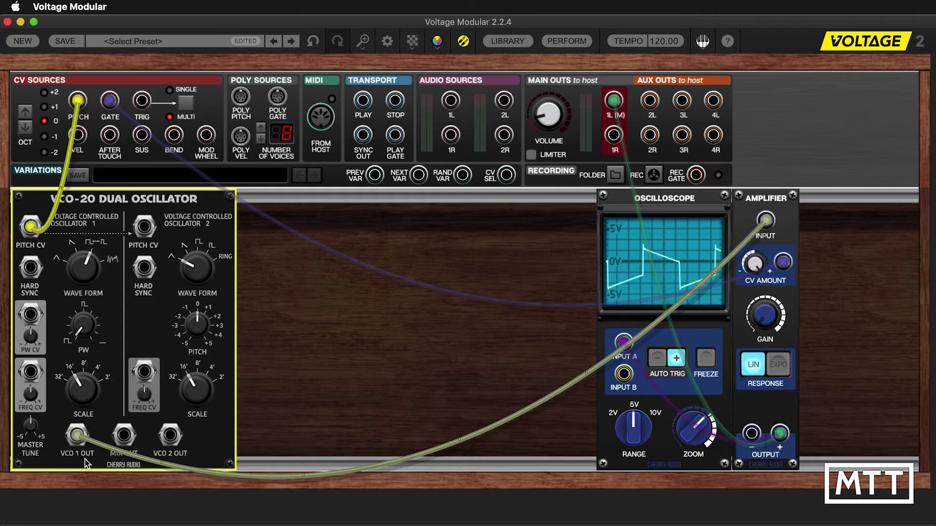
Compare oscillator 2 (sine) and oscillator 1 (noise) on the amplifier, ending on VCO 2 OUT.
{"action": "left_click_drag", "start_coordinate": [77, 435], "coordinate": [170, 435]}
{"action": "mouse_move", "coordinate": [195, 266]}
{"action": "left_mouse_down"}
{"action": "mouse_move", "coordinate": [205, 187]}
{"action": "mouse_move", "coordinate": [203, 253]}
{"action": "mouse_move", "coordinate": [201, 235]}
{"action": "left_mouse_up"}
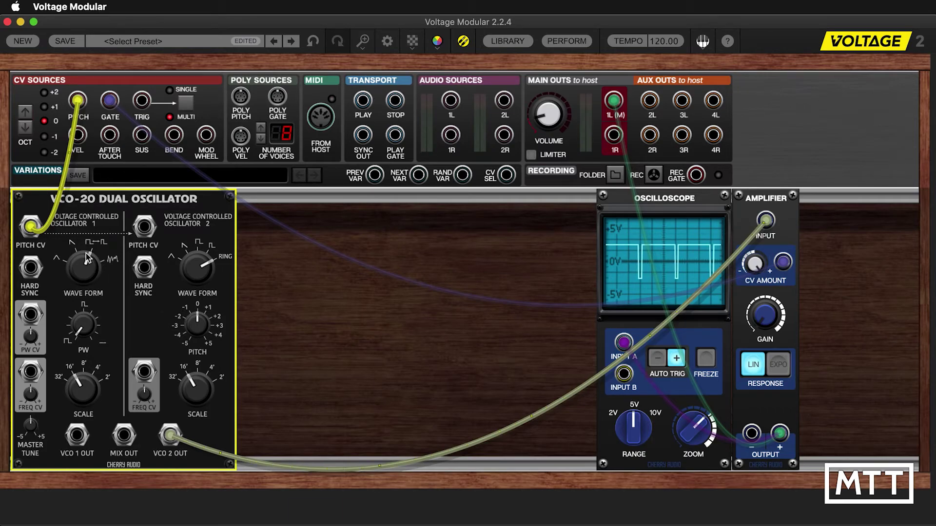
{"action": "left_click_drag", "start_coordinate": [170, 435], "coordinate": [77, 435]}
{"action": "left_click_drag", "start_coordinate": [81, 263], "coordinate": [84, 233]}
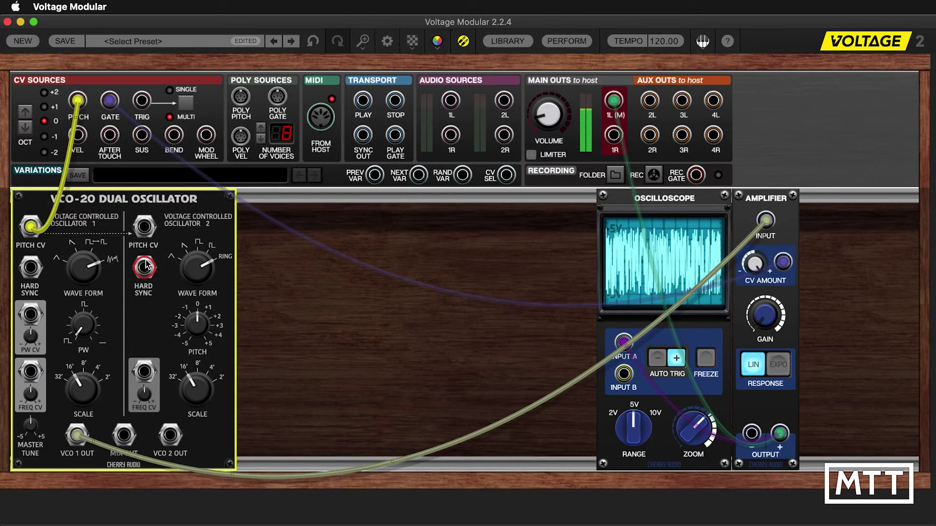
{"action": "left_click_drag", "start_coordinate": [77, 435], "coordinate": [170, 435]}
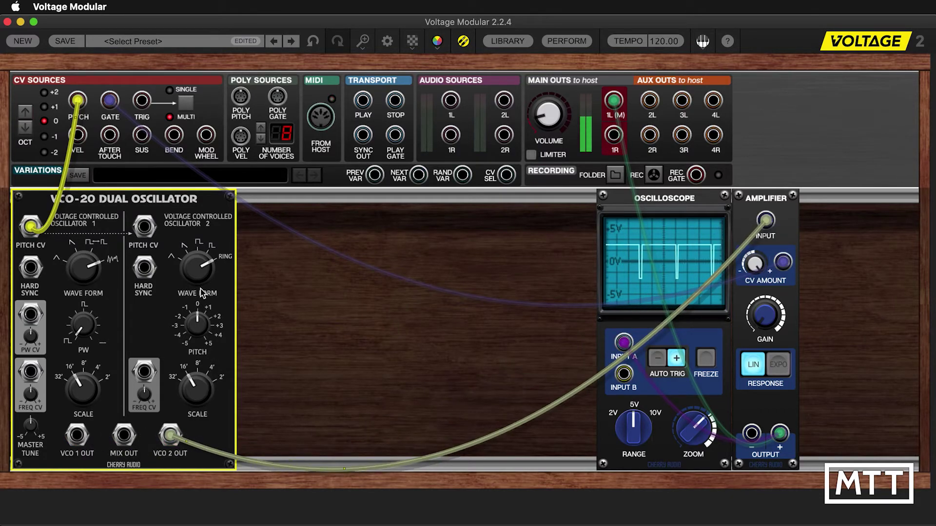
Set oscillator 2 to waveform 3.00 and pitch 0.48, feed the amplifier from MIX OUT, and return oscillator 1 to sawtooth.
{"action": "left_click_drag", "start_coordinate": [200, 270], "coordinate": [185, 357]}
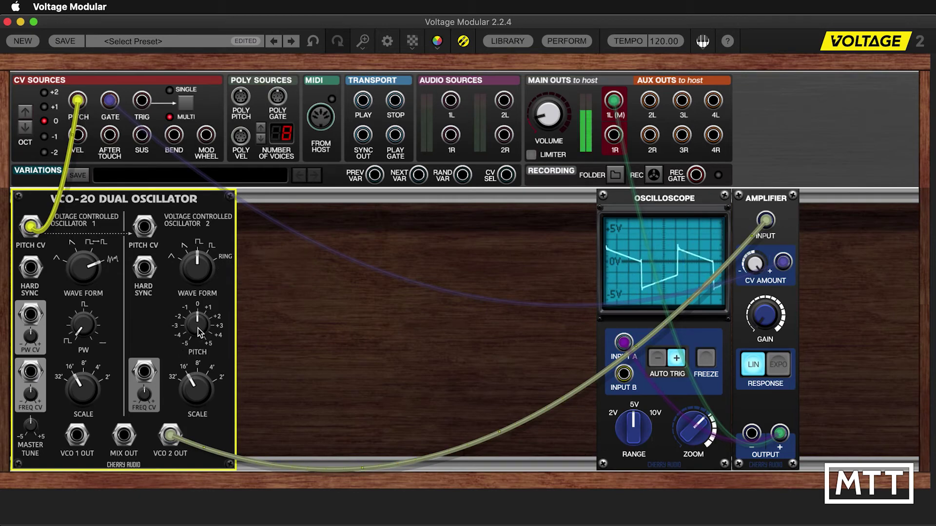
{"action": "mouse_move", "coordinate": [198, 331]}
{"action": "left_click_drag", "start_coordinate": [199, 331], "coordinate": [205, 192]}
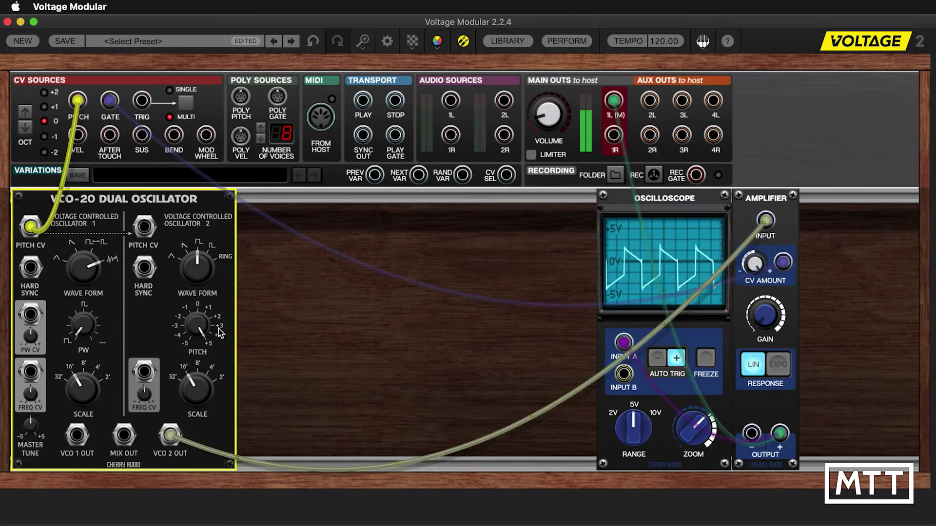
{"action": "left_click_drag", "start_coordinate": [200, 332], "coordinate": [189, 426]}
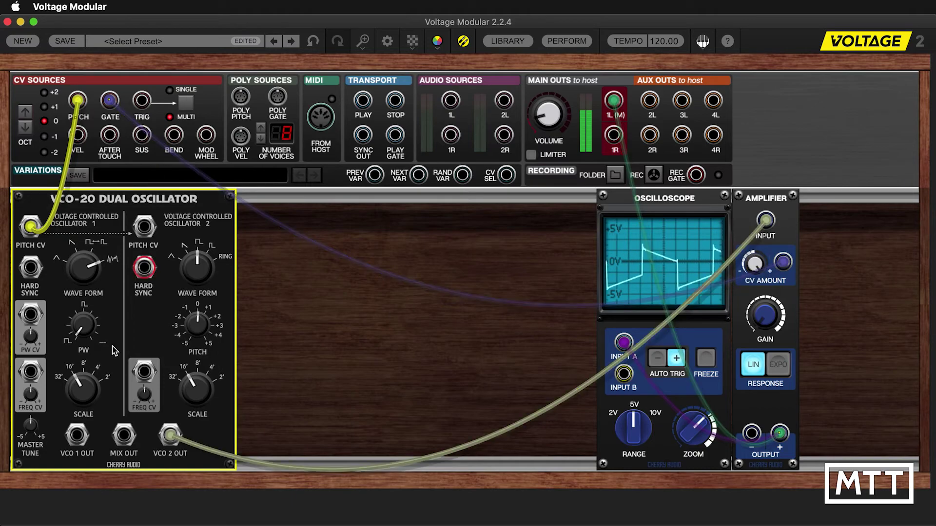
{"action": "left_click_drag", "start_coordinate": [169, 435], "coordinate": [123, 435]}
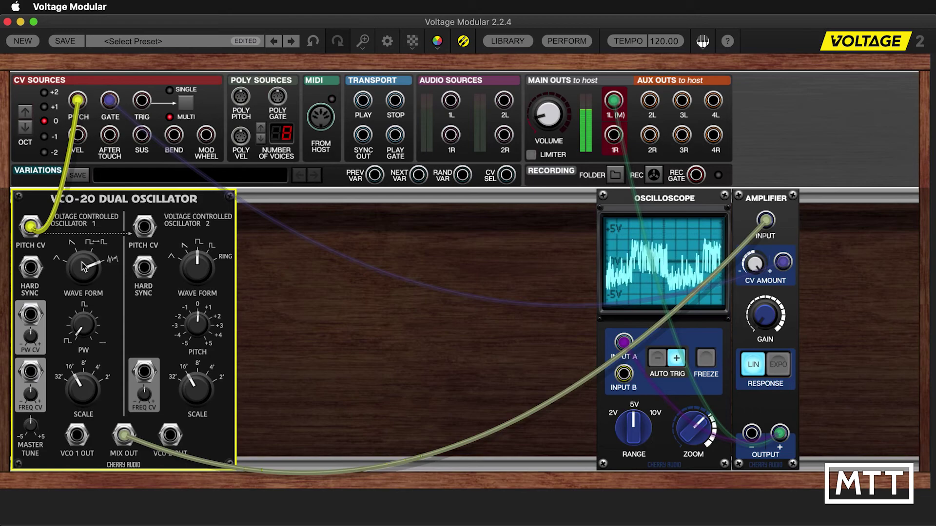
{"action": "mouse_move", "coordinate": [83, 266]}
{"action": "left_mouse_down"}
{"action": "mouse_move", "coordinate": [77, 379]}
{"action": "mouse_move", "coordinate": [78, 329]}
{"action": "left_mouse_up"}
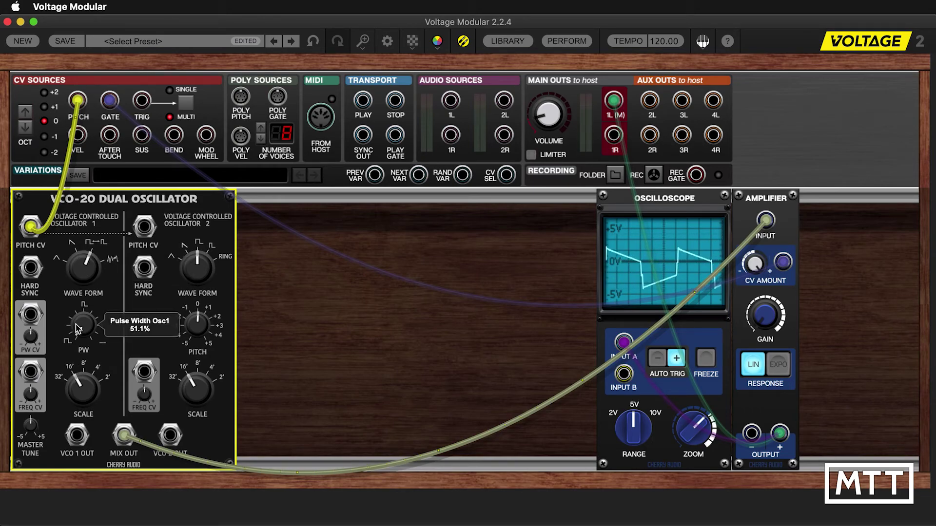